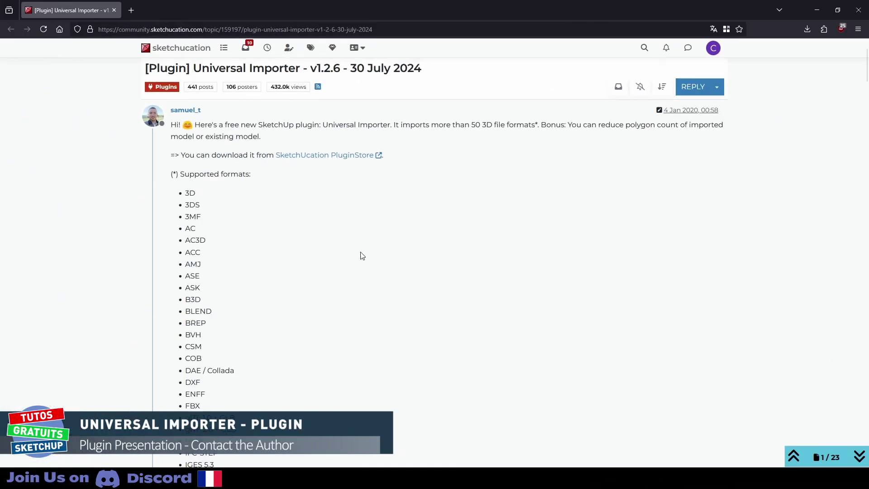
Scroll through the Universal Importer's supported formats list in the SketchUcation forum post.
scroll(362, 256, down, 2)
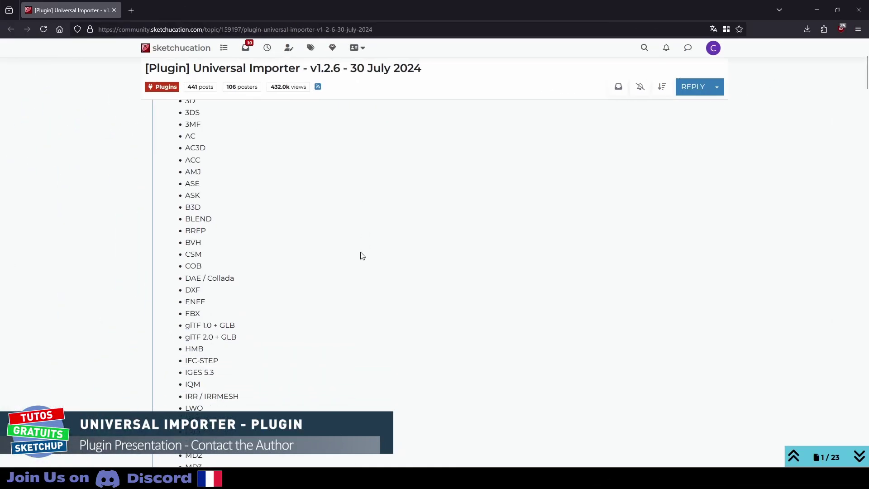
scroll(362, 256, down, 4)
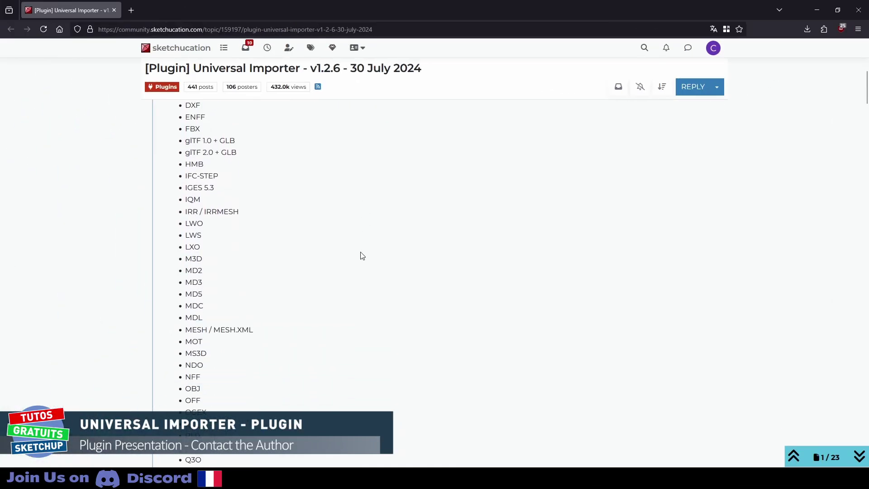
scroll(362, 255, down, 4)
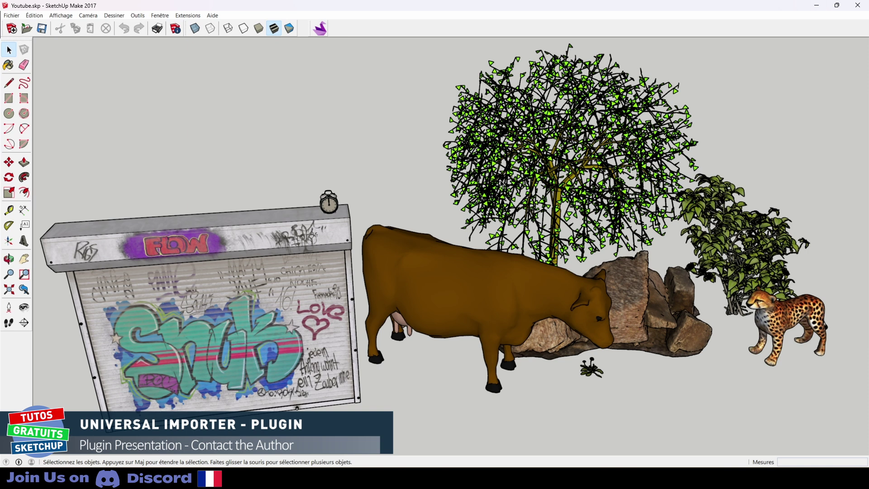
Zoom and pan across the tree, the rock pile and the dandelion.
scroll(547, 193, up, 8)
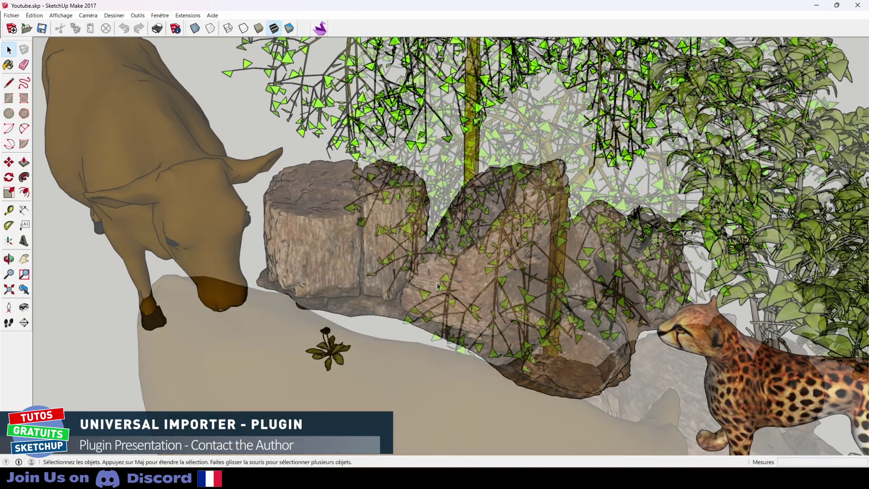
scroll(437, 282, up, 5)
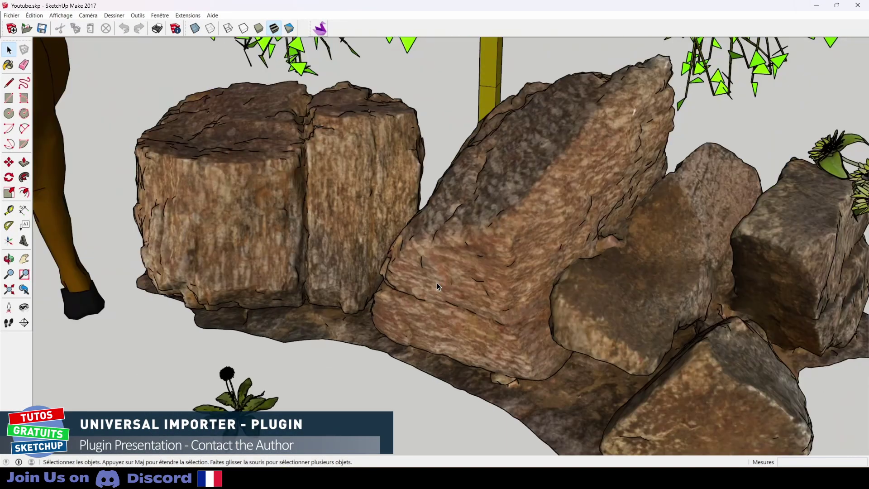
scroll(436, 282, up, 3)
shift+middle_drag(427, 287, 529, 237)
scroll(426, 362, up, 5)
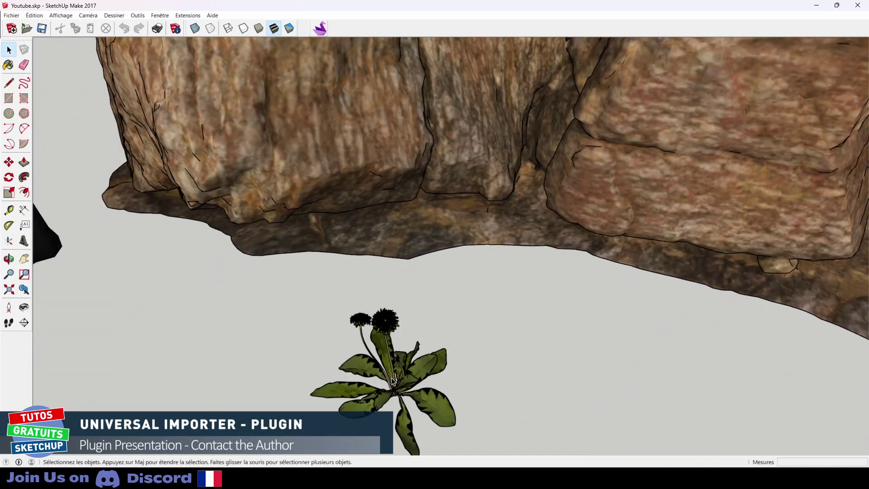
scroll(393, 382, up, 5)
shift+middle_drag(392, 388, 436, 348)
scroll(420, 256, up, 5)
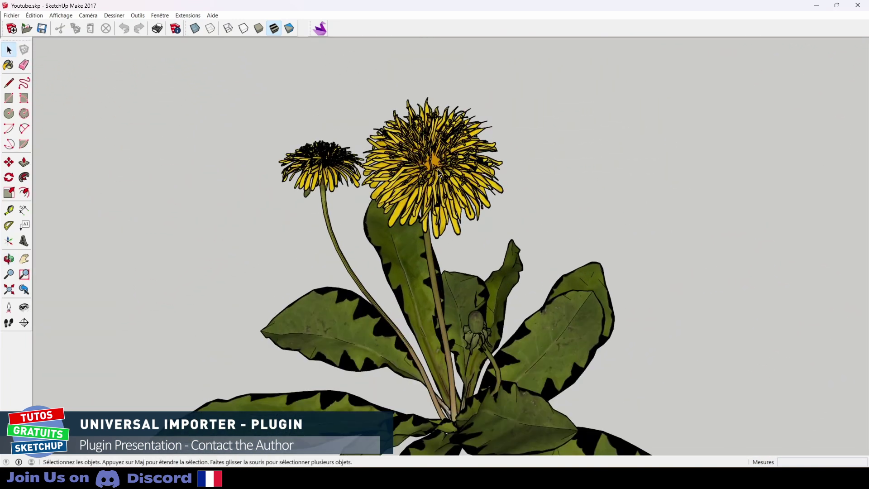
scroll(438, 172, up, 4)
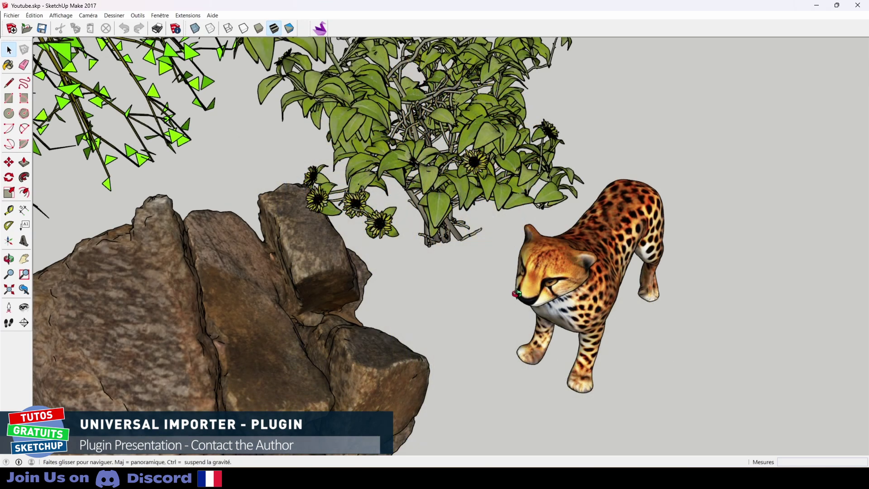
Walk toward the cheetah and graffiti shutter, then orbit to a level view of the alarm clock.
drag(543, 213, 543, 225)
key(space)
scroll(568, 230, up, 6)
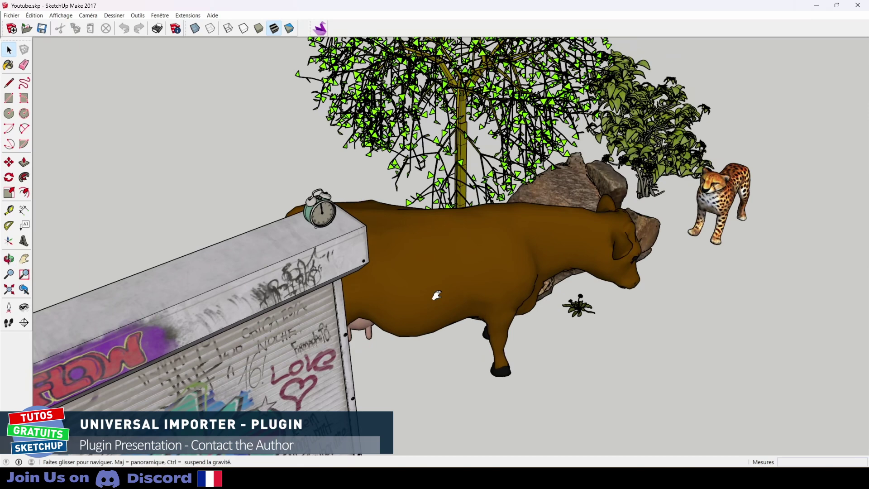
drag(435, 291, 400, 152)
key(space)
scroll(400, 152, up, 6)
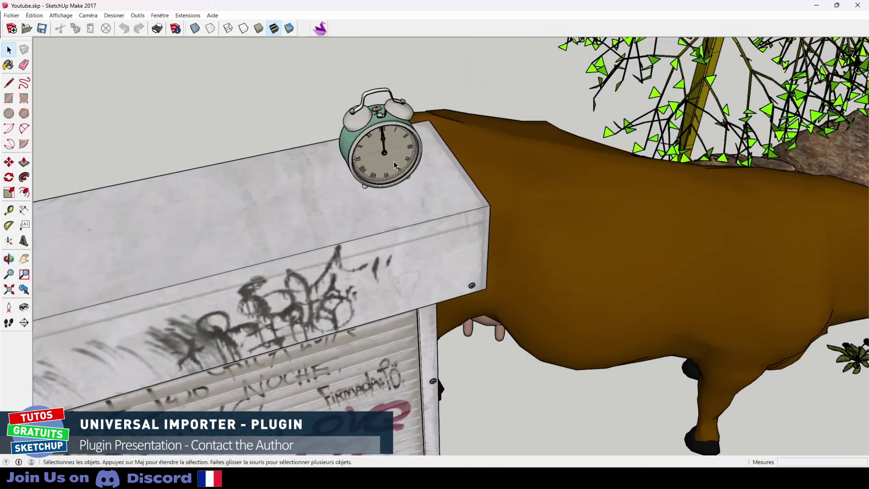
scroll(393, 161, up, 2)
middle_drag(393, 160, 544, 213)
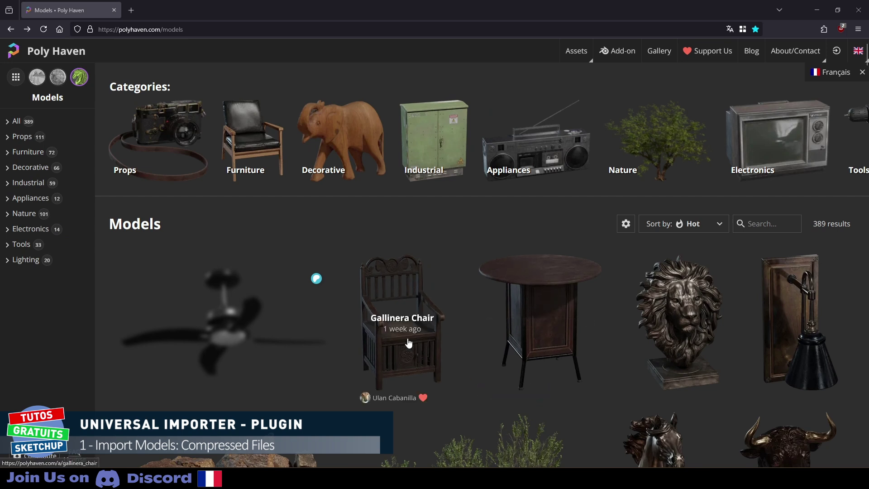
Open the Gallinera Chair page and choose 1K resolution with glTF format for download.
click(408, 340)
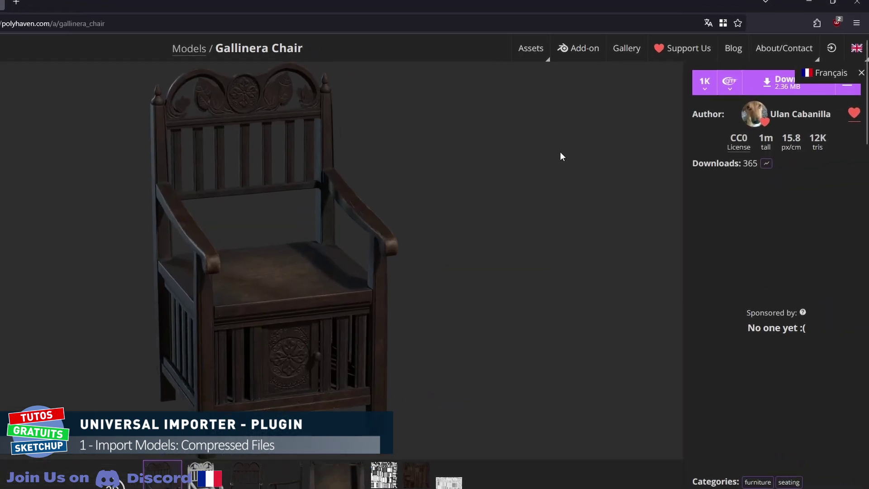
click(673, 96)
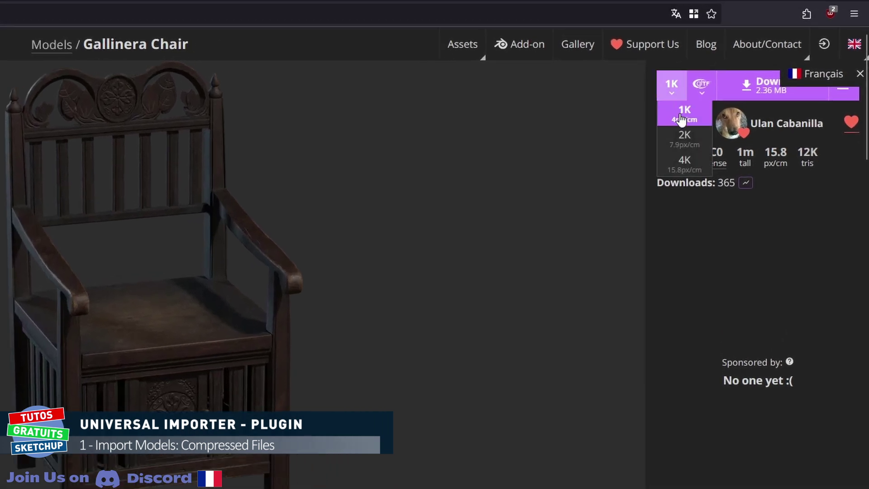
click(684, 113)
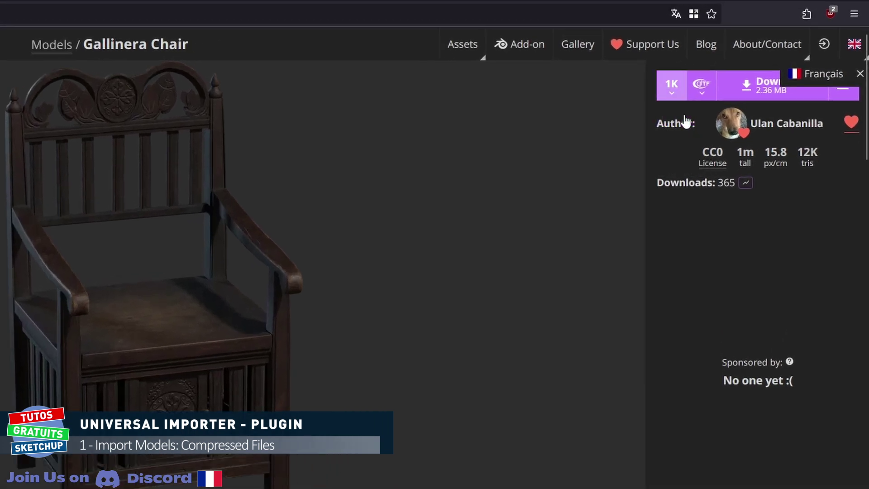
click(700, 94)
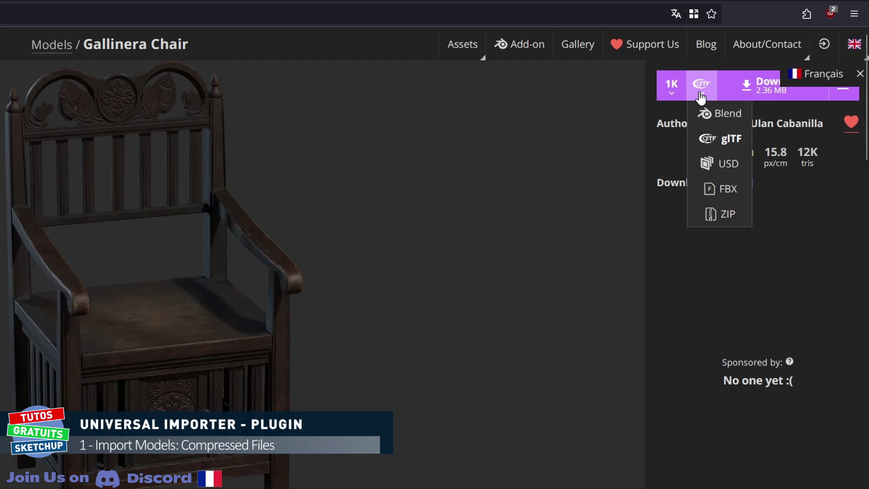
click(723, 142)
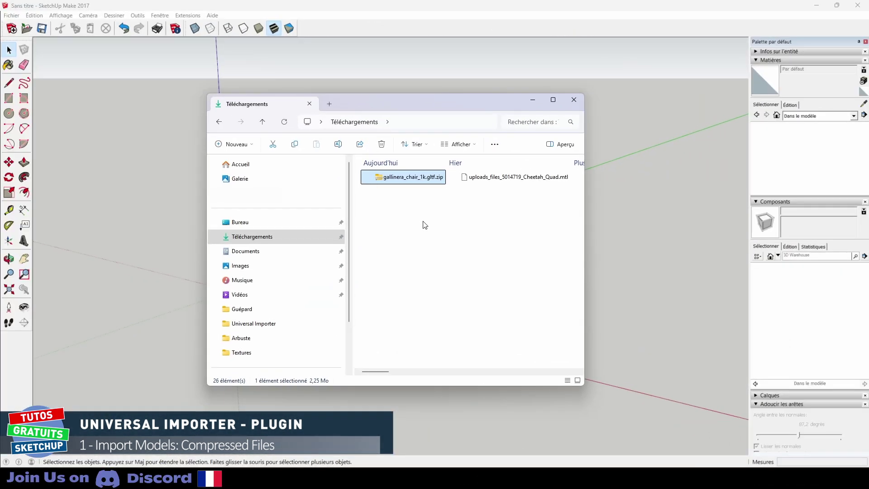
Extract gallinera_chair_1k.gltf.zip into Downloads and delete the original zip.
right_click(393, 178)
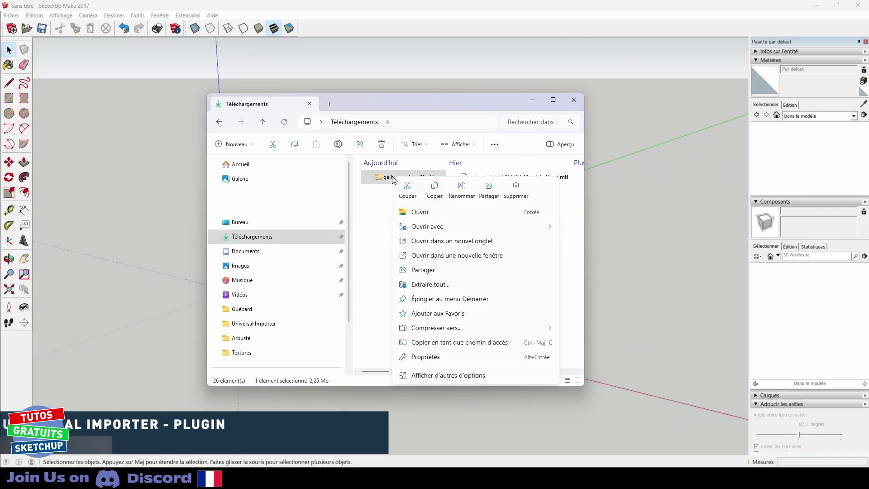
click(416, 285)
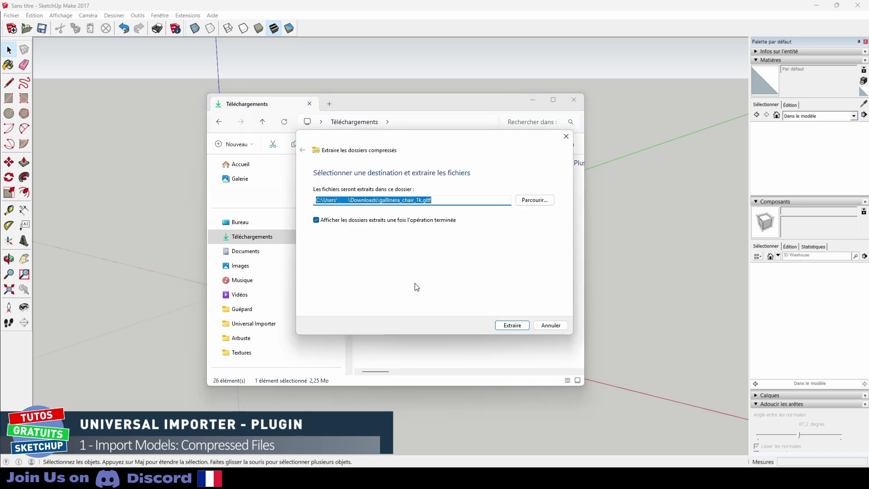
click(508, 327)
key(Delete)
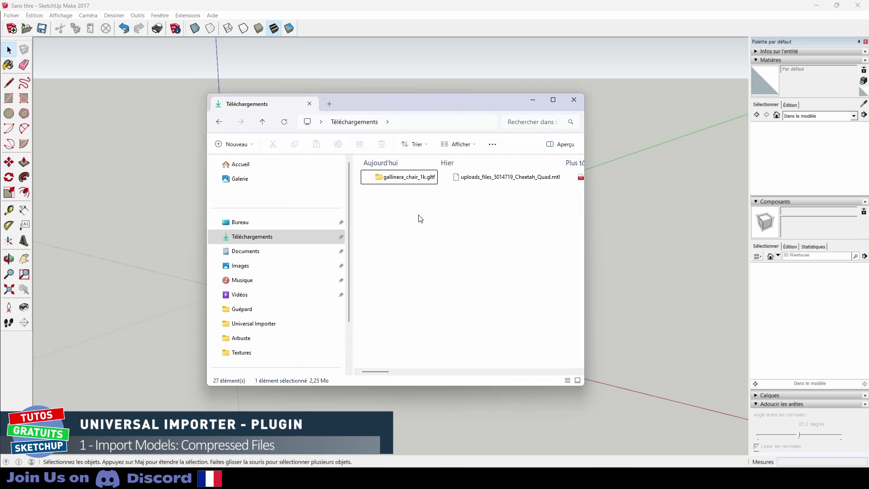
Rename the extracted gallinera_chair_1k.gltf folder to 'Fauteuil'.
click(398, 179)
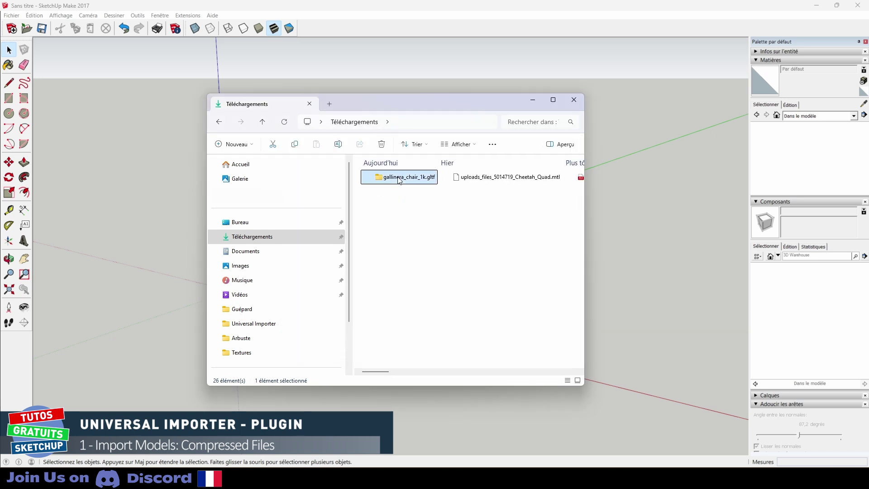
click(399, 178)
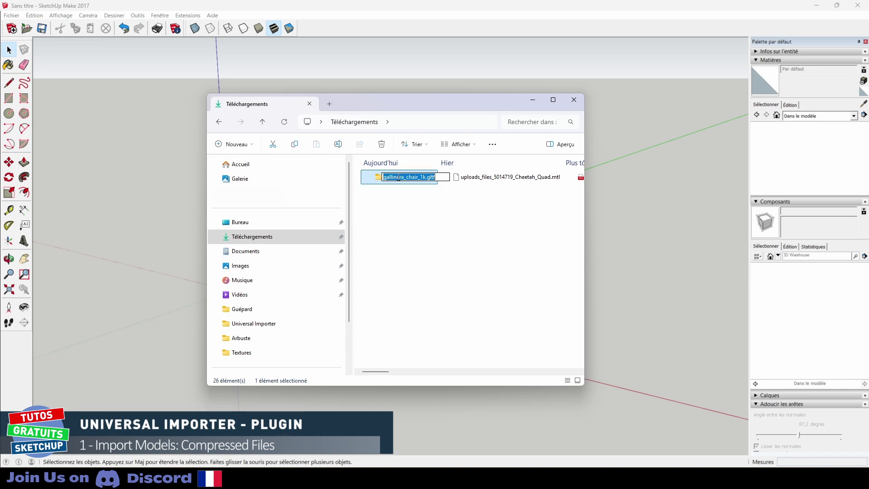
text(Fauteuil)
key(Return)
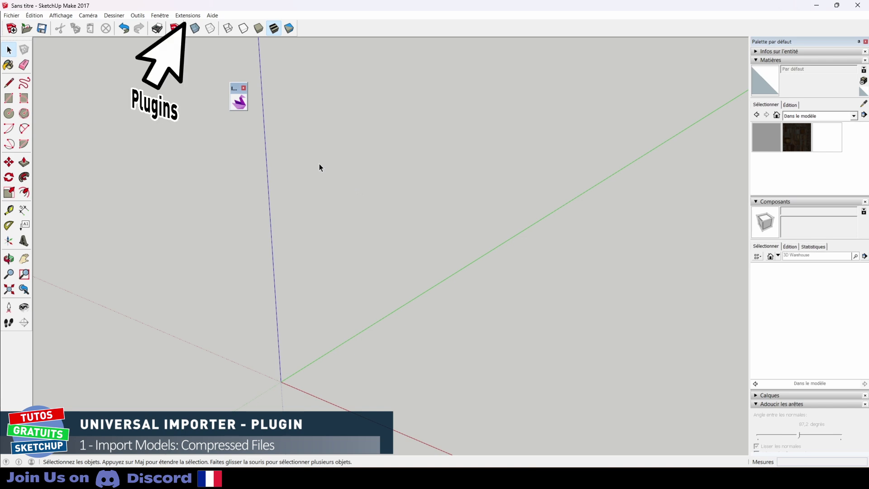
Import gallinera_chair_1k.gltf via Importateur Universel in metres, declining reduction of its 11560 faces.
click(186, 15)
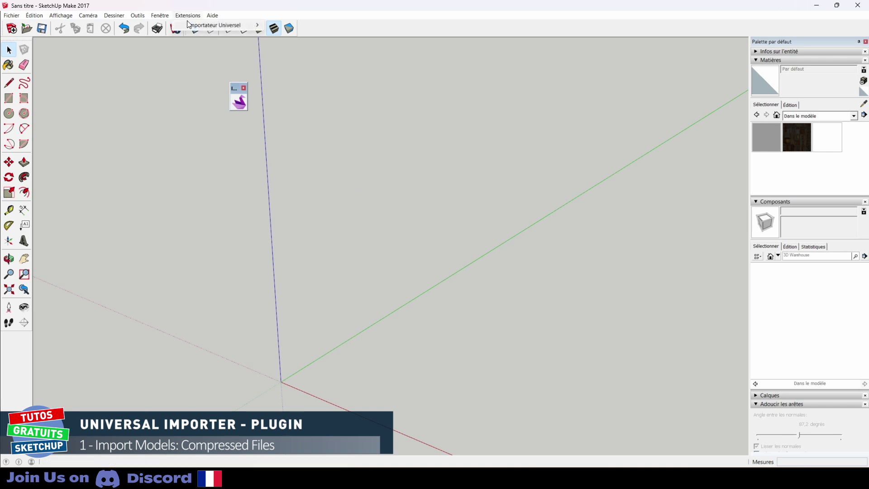
mouse_move(197, 27)
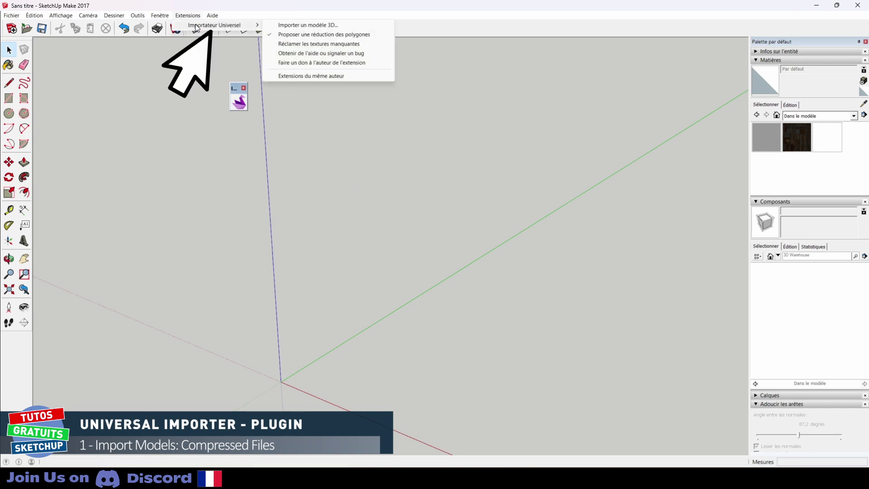
click(298, 26)
click(394, 171)
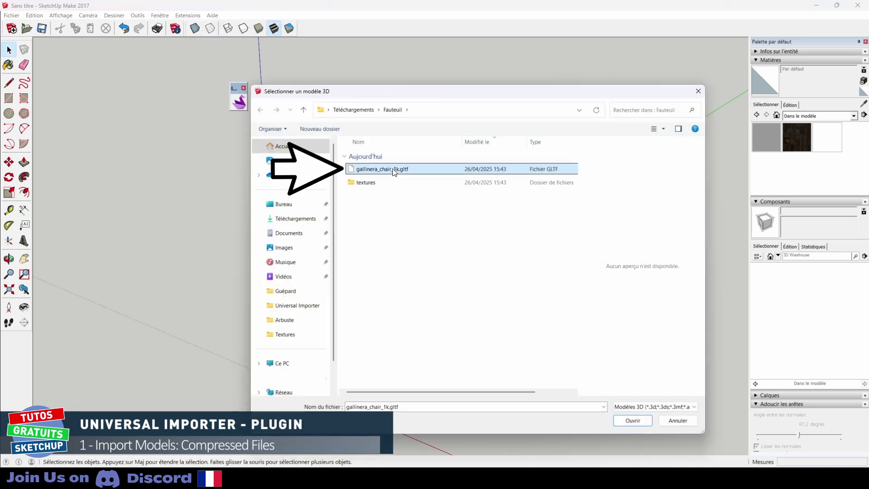
click(632, 420)
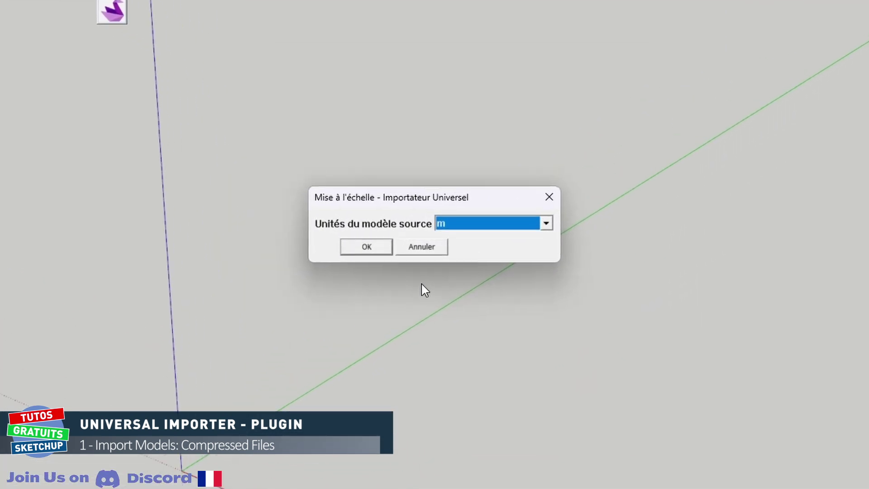
click(362, 246)
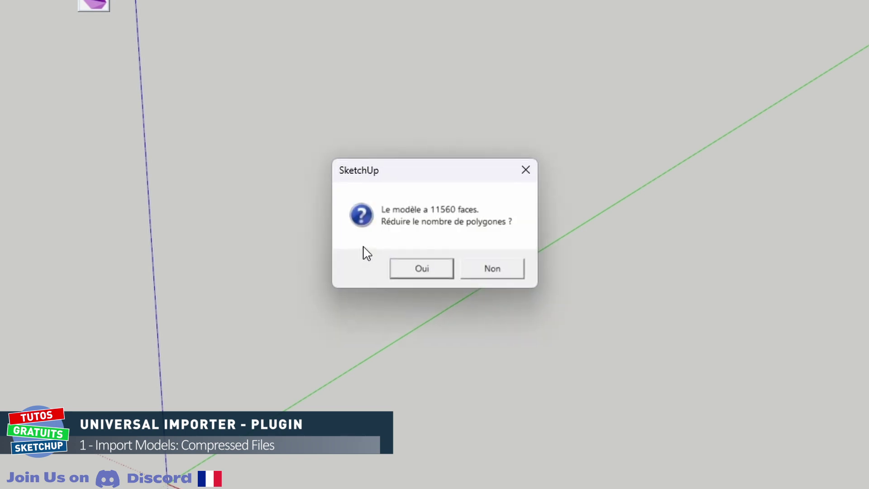
click(492, 270)
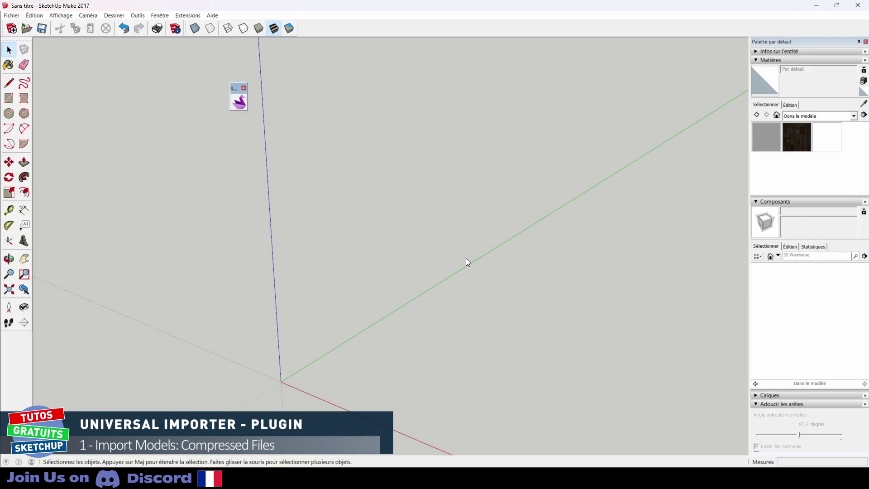
key(space)
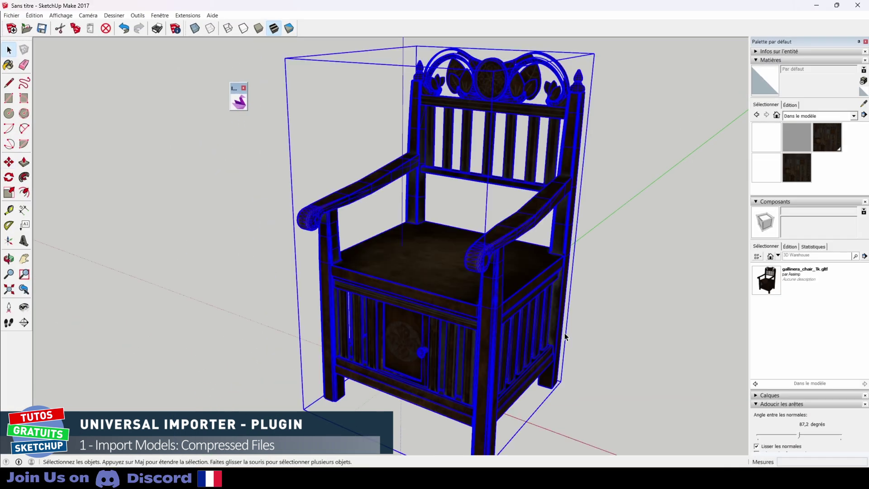
click(628, 297)
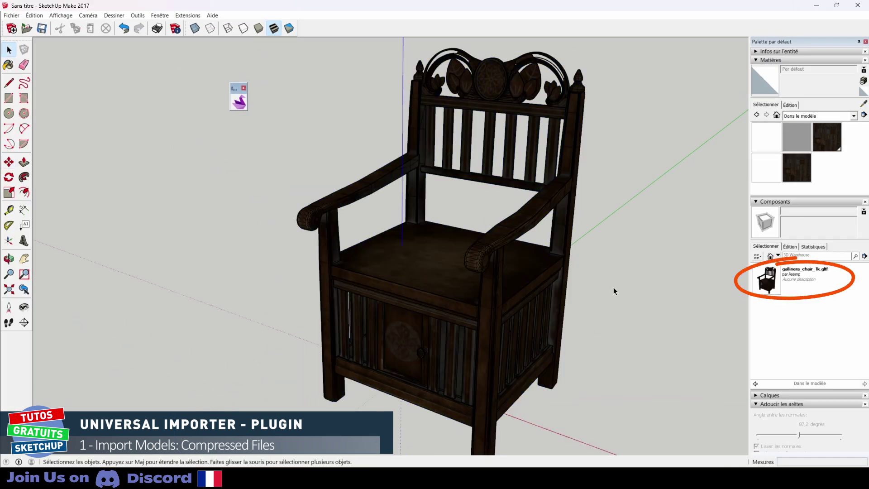
scroll(488, 258, up, 6)
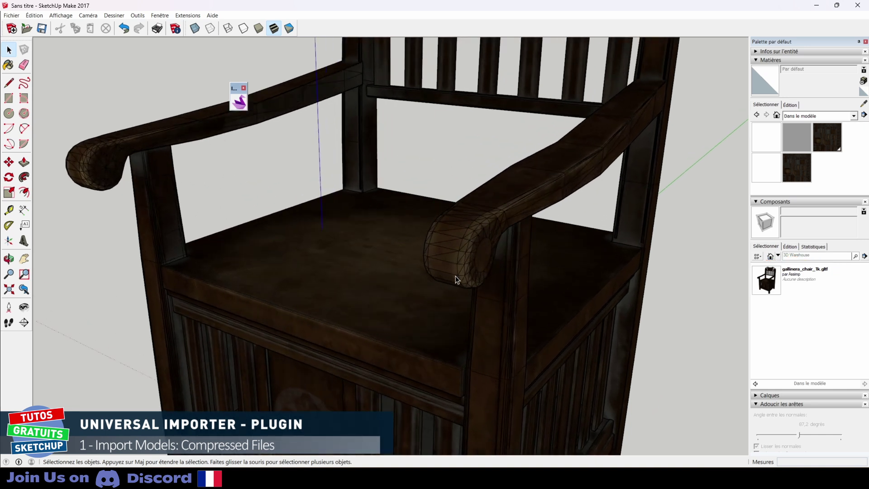
Select the chair, enable Lisser les normales and set the softening angle to 61,3 degrees.
click(593, 374)
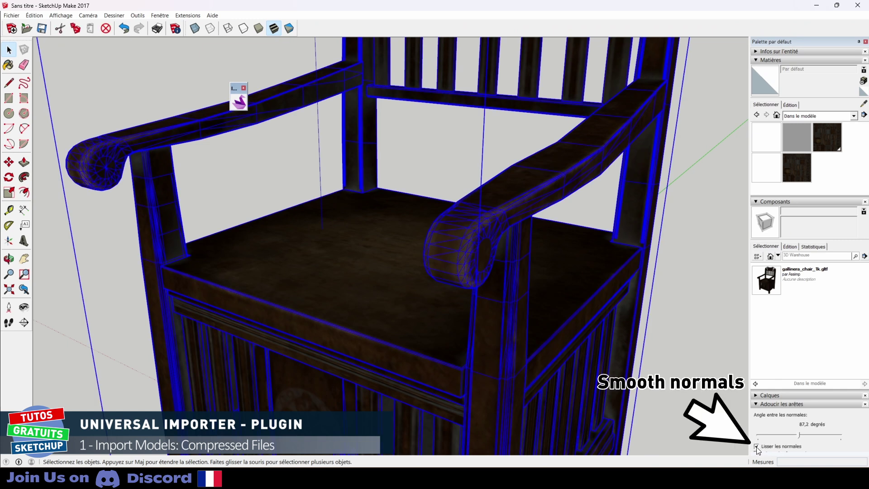
click(756, 447)
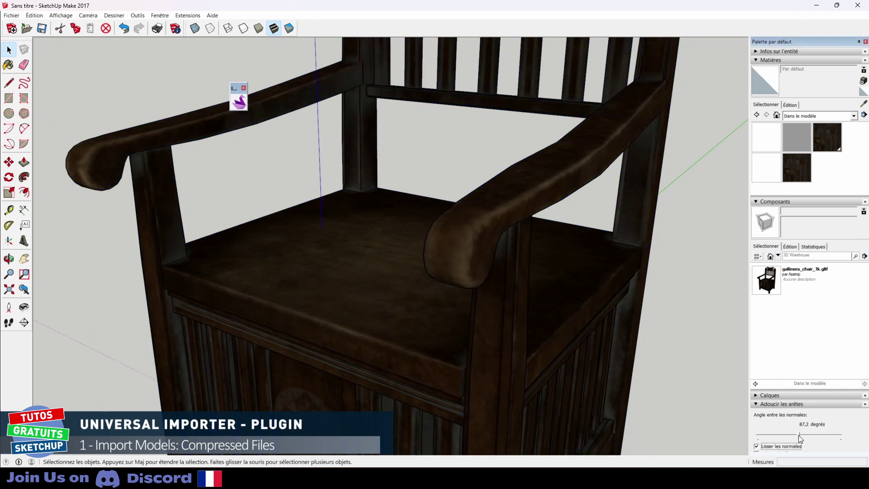
mouse_move(799, 436)
mouse_down()
mouse_move(778, 435)
mouse_move(786, 435)
mouse_up()
click(711, 312)
scroll(539, 350, down, 2)
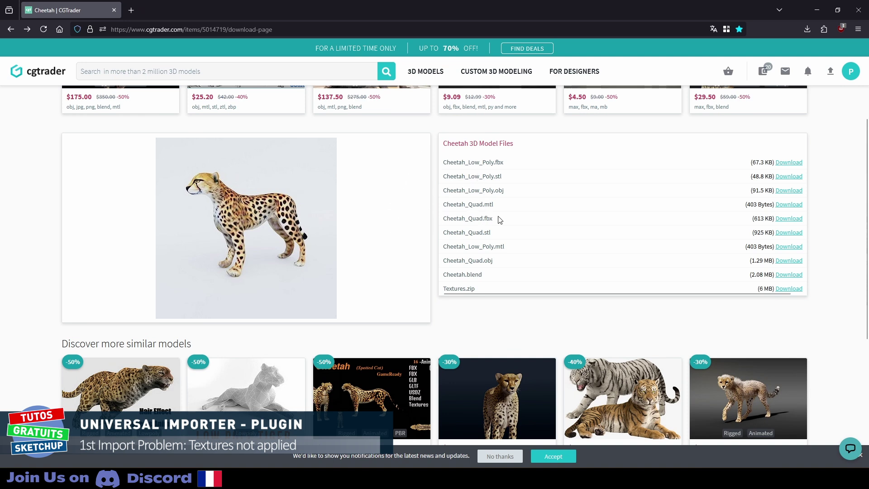
Download Cheetah_Quad.fbx and Cheetah_Quad.obj from the cheetah page.
click(789, 220)
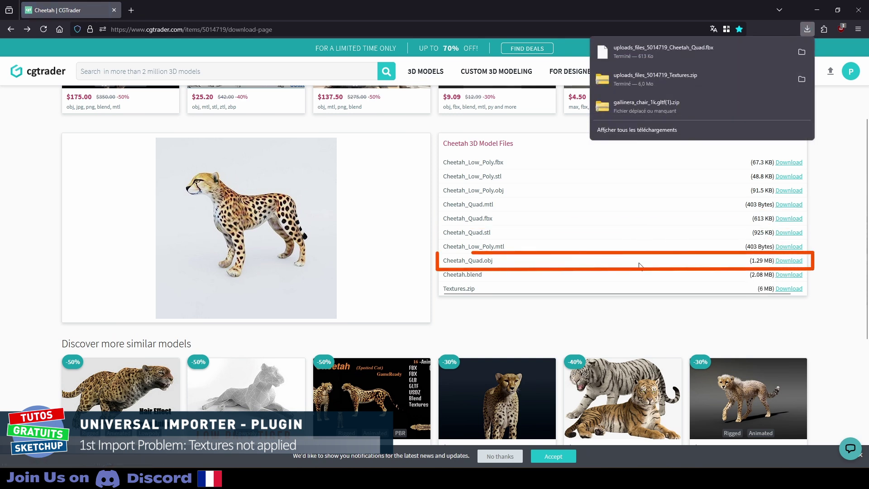
click(788, 260)
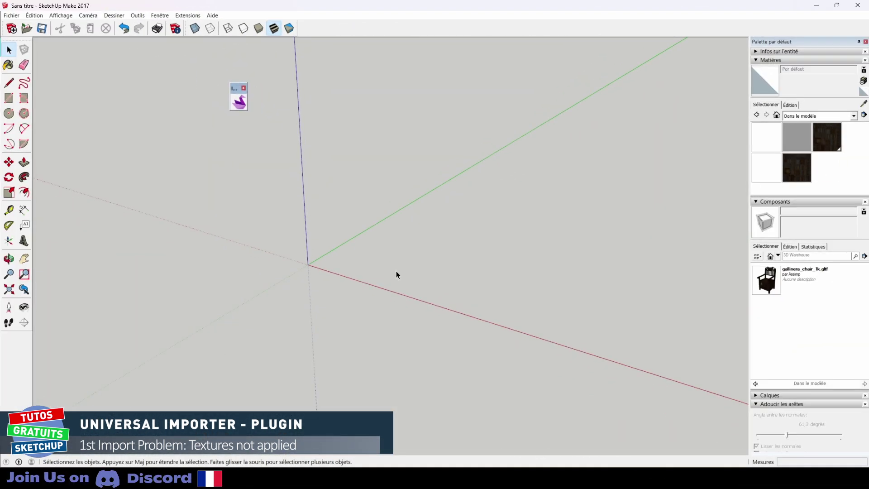
Import Cheetah_Quad.fbx from the Guépard folder in centimetres and place it in the scene.
click(198, 16)
mouse_move(209, 25)
click(278, 26)
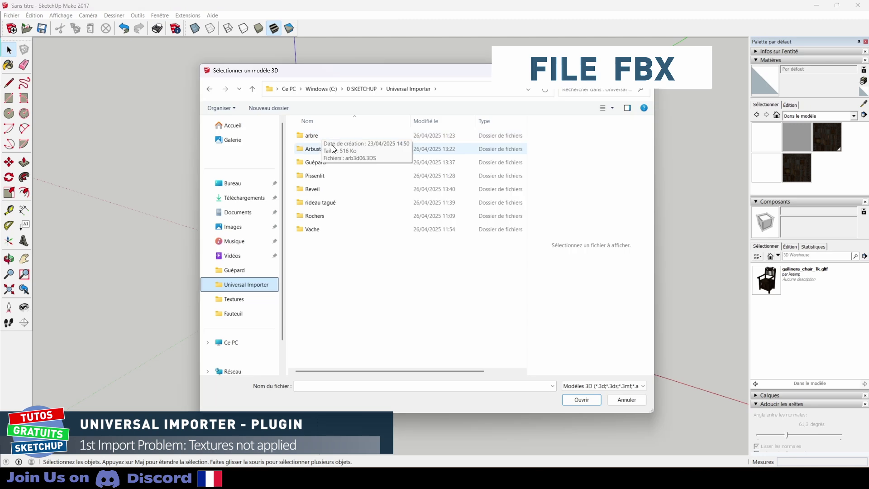
click(322, 163)
double_click(323, 163)
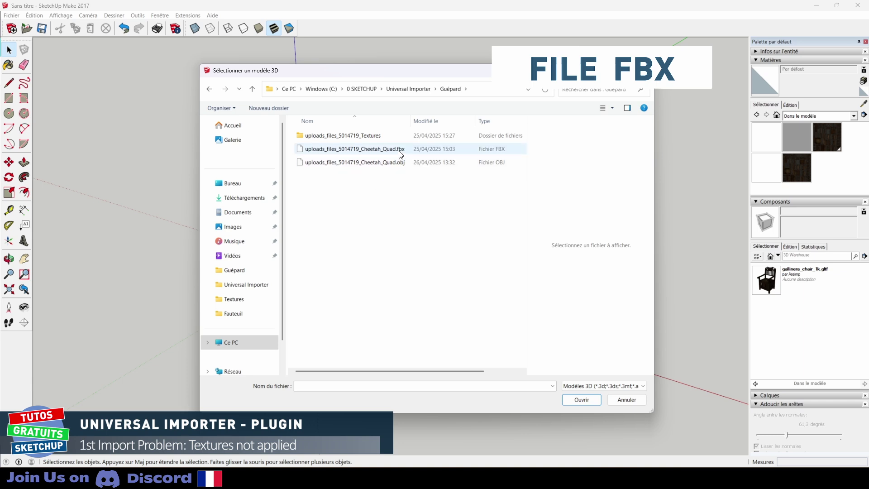
double_click(352, 151)
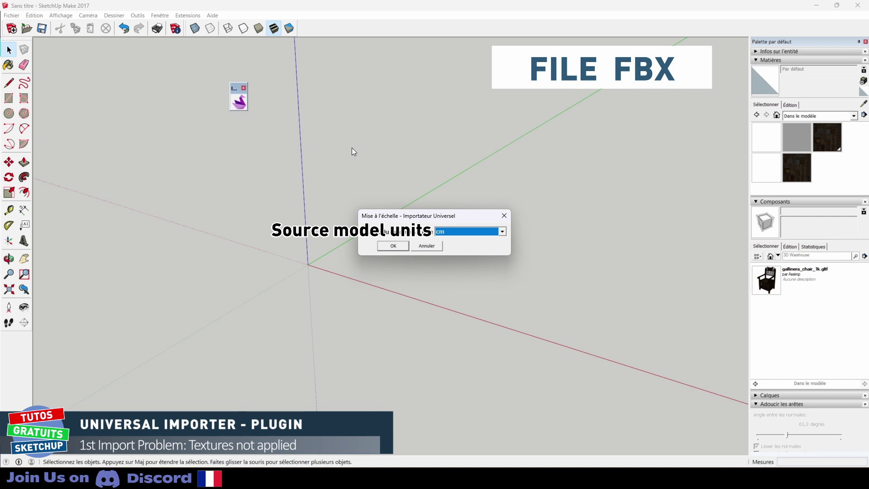
click(386, 246)
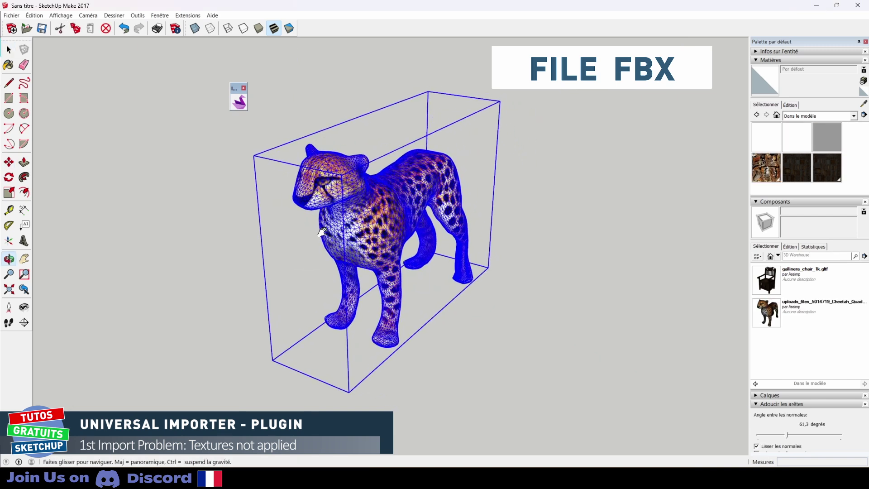
click(322, 235)
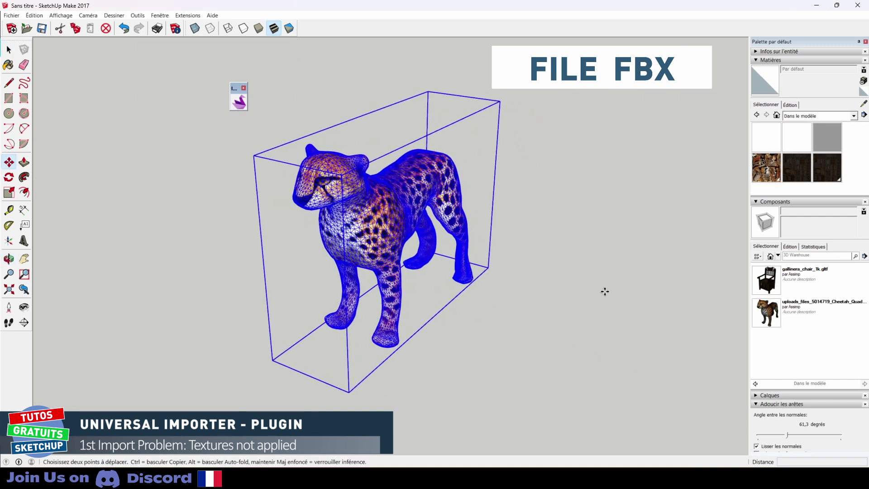
Turn on Lisser les normales for the imported cheetah.
key(space)
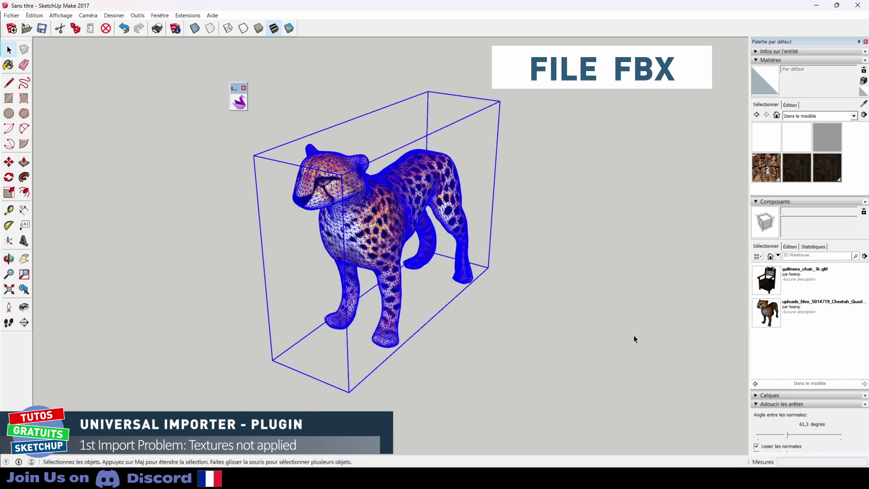
click(757, 447)
click(758, 446)
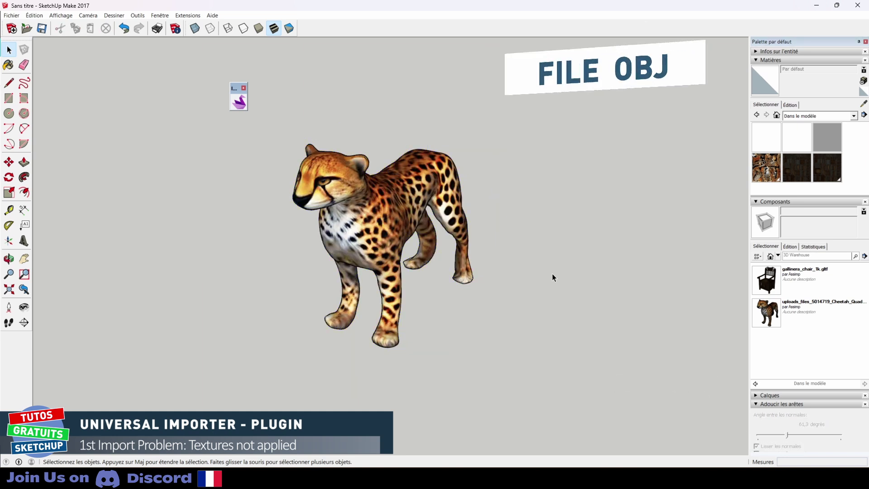
Import Cheetah_Quad.obj, then delete the grey untextured cheetah it produces.
click(187, 16)
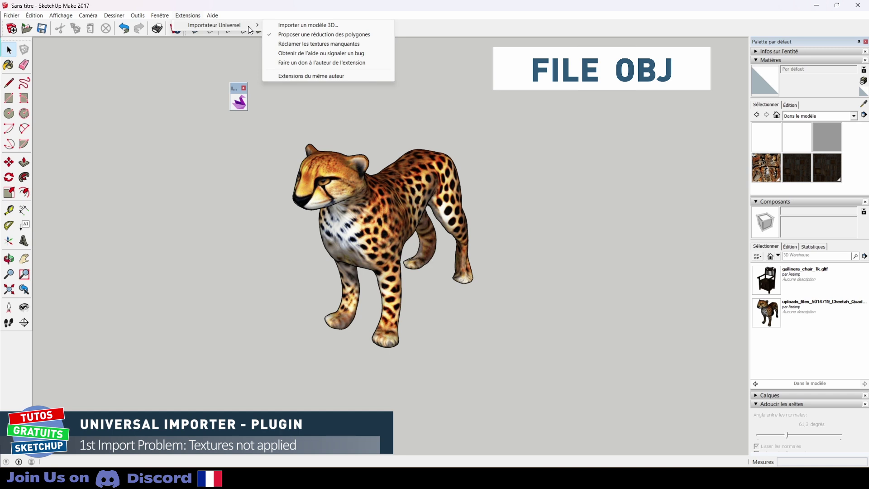
click(268, 27)
double_click(341, 158)
click(390, 246)
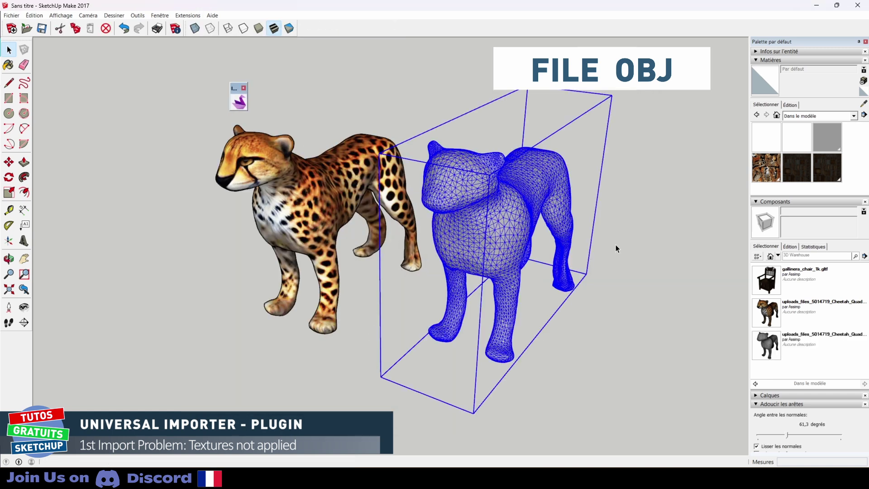
click(616, 248)
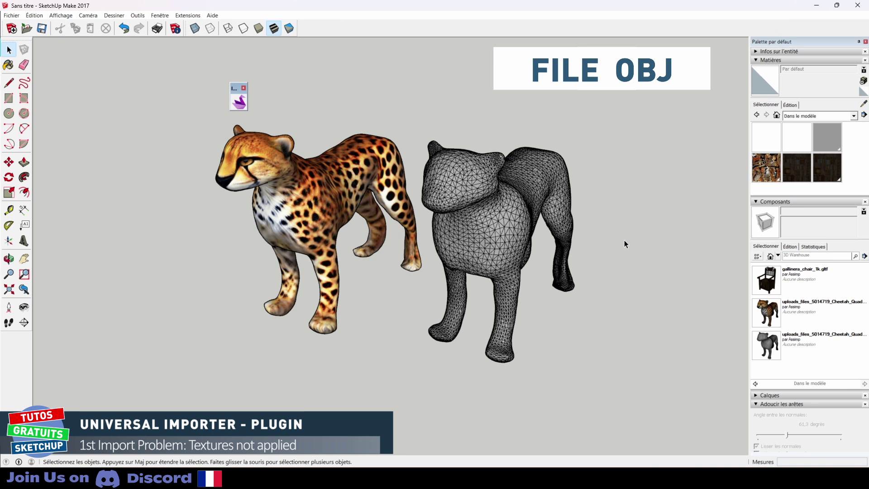
click(509, 243)
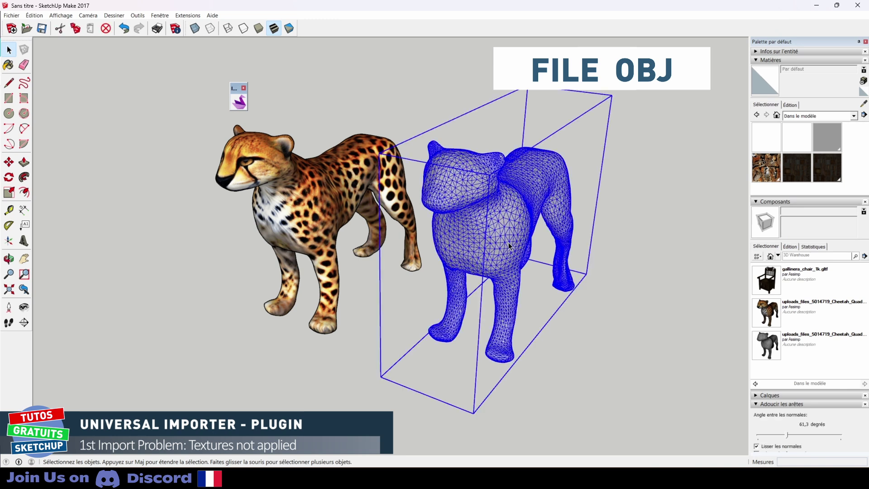
key(Delete)
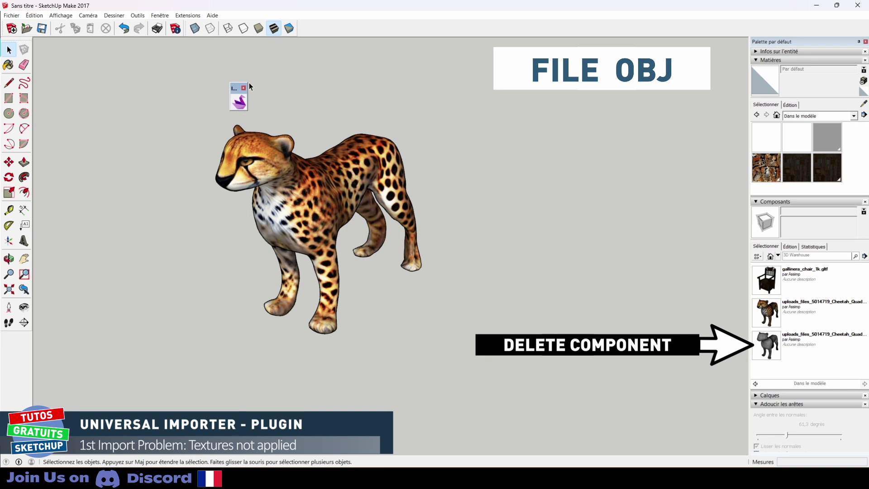
Enable Réclamer les textures manquantes in the Importateur Universel menu.
click(187, 15)
mouse_move(247, 27)
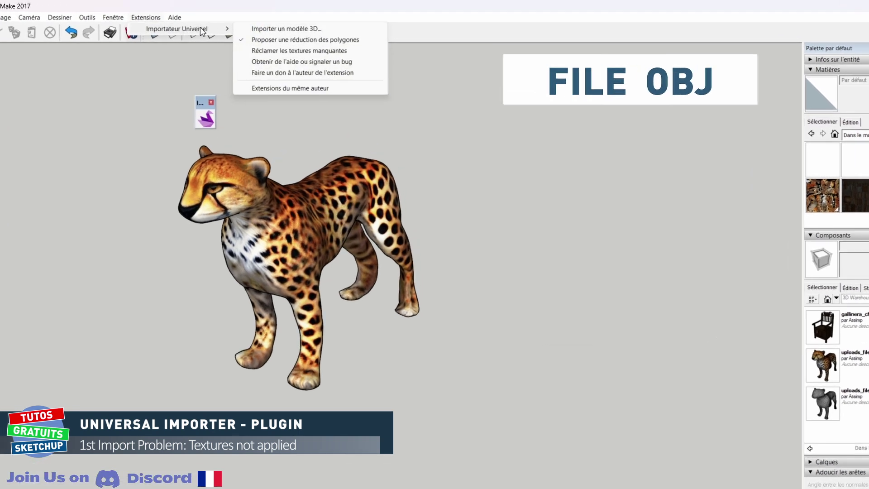
click(301, 52)
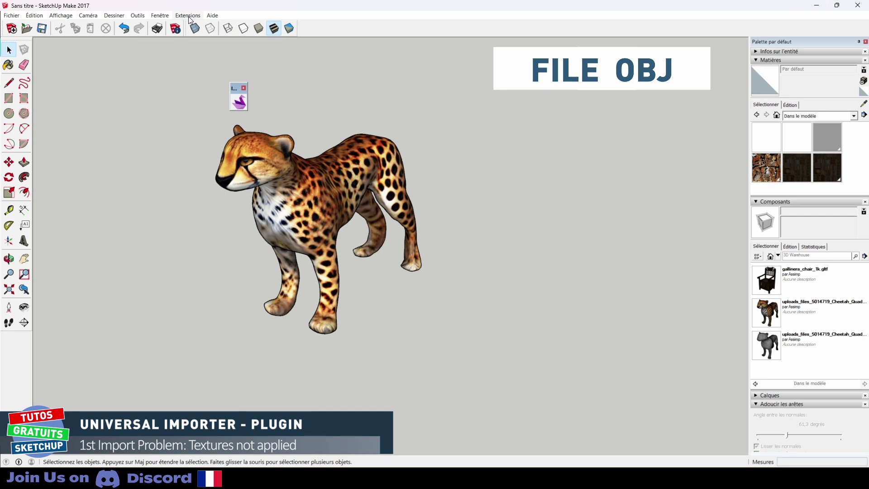
Re-import Cheetah_Quad.obj with the default source units.
click(188, 15)
mouse_move(247, 26)
click(289, 26)
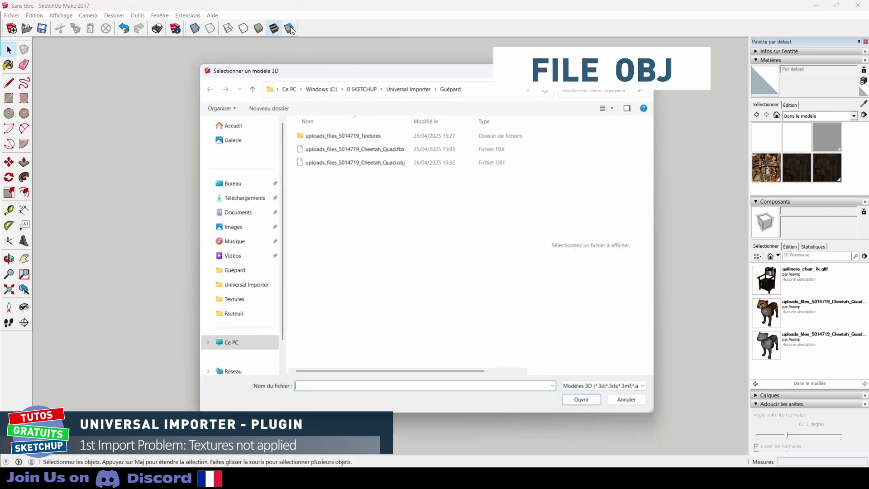
double_click(371, 162)
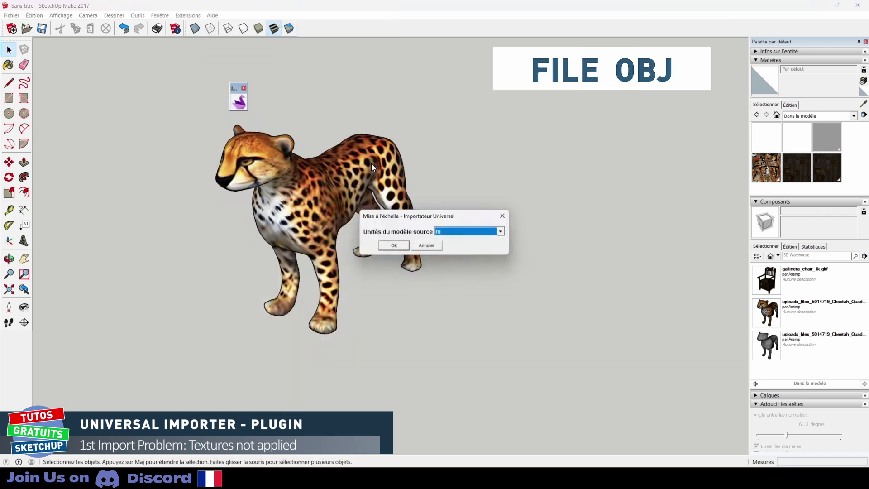
click(387, 246)
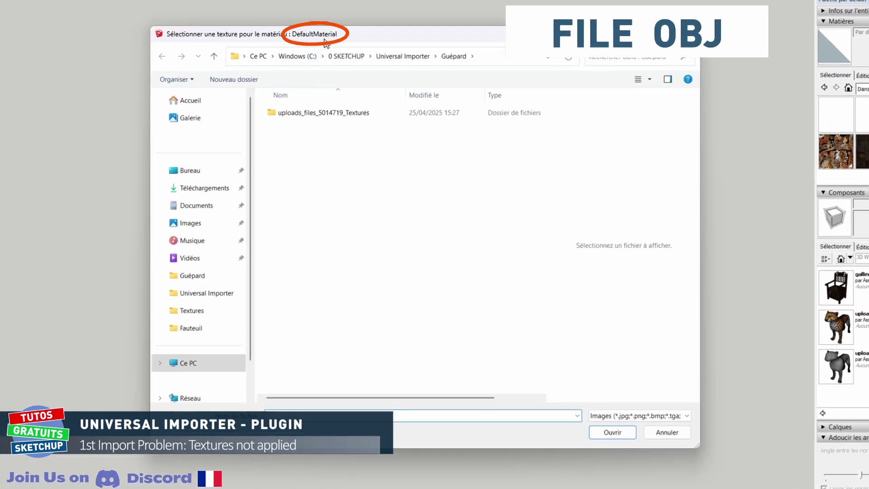
Assign Cheetah_Quad_Normal.png to DefaultMaterial and Cheetah_Quad_Diffuse.png to Cheetah_Quad_Material.
double_click(301, 113)
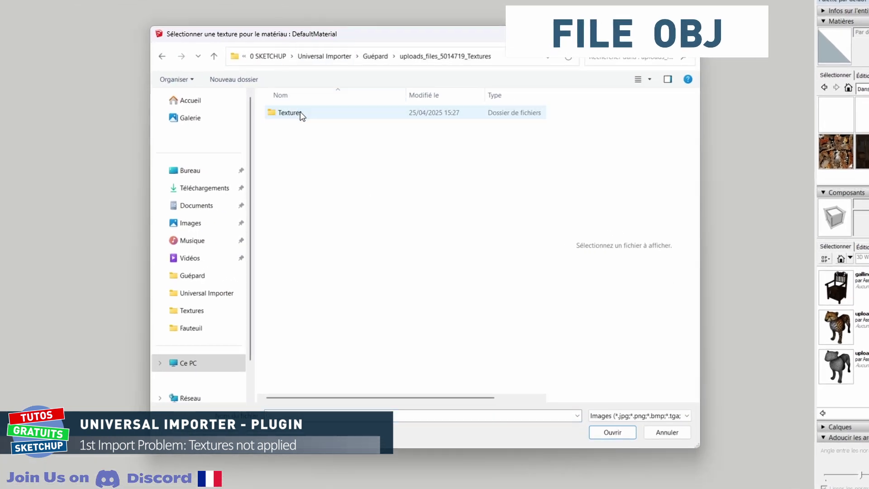
double_click(301, 114)
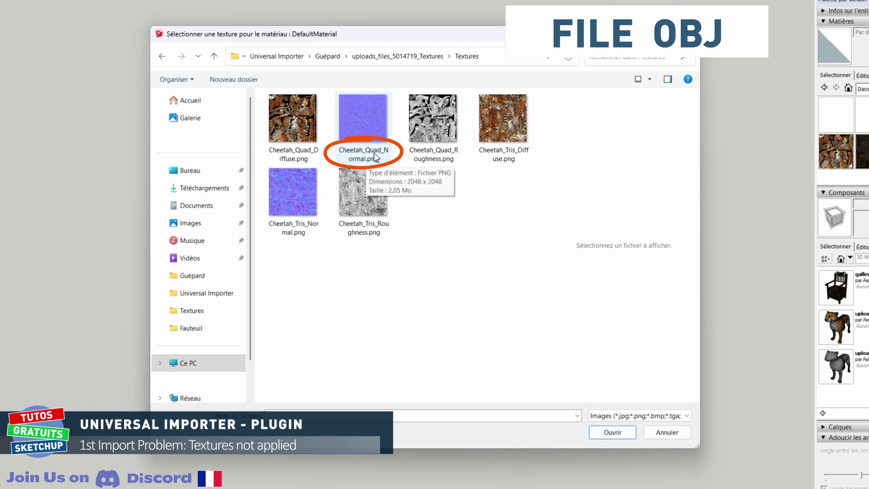
click(367, 130)
click(612, 432)
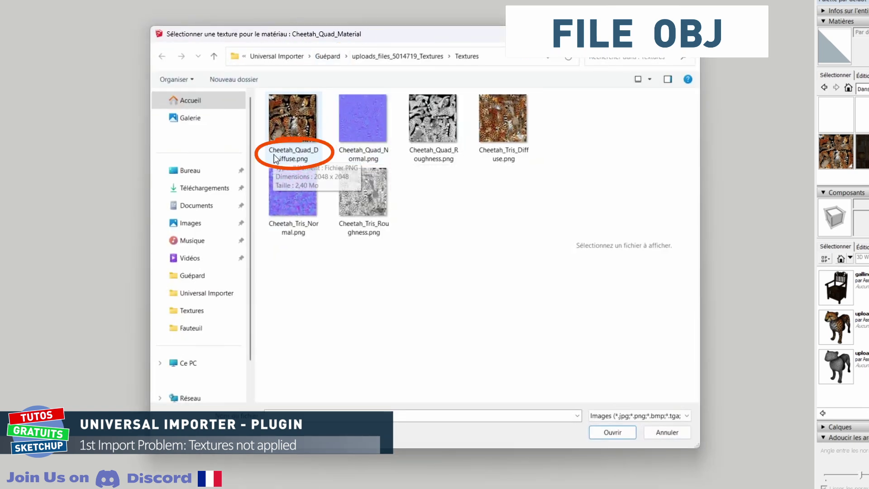
click(298, 121)
click(613, 432)
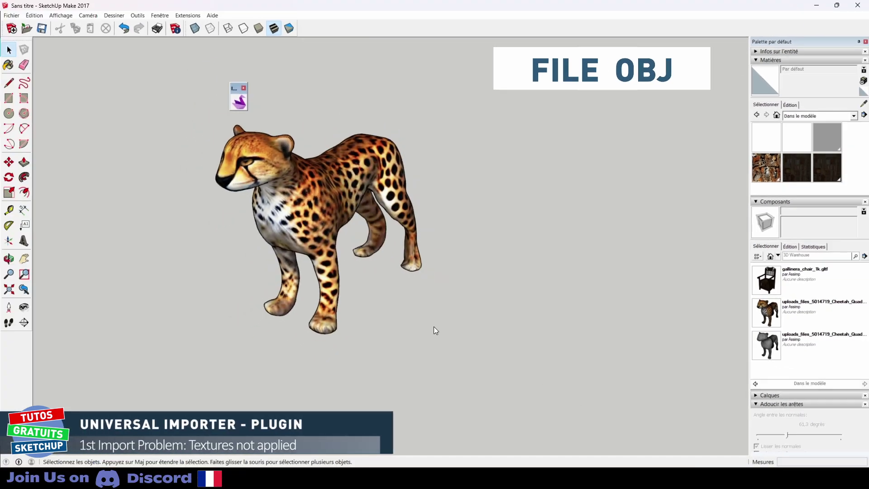
Decline polygon reduction and place the OBJ cheetah beside the FBX cheetah.
click(466, 257)
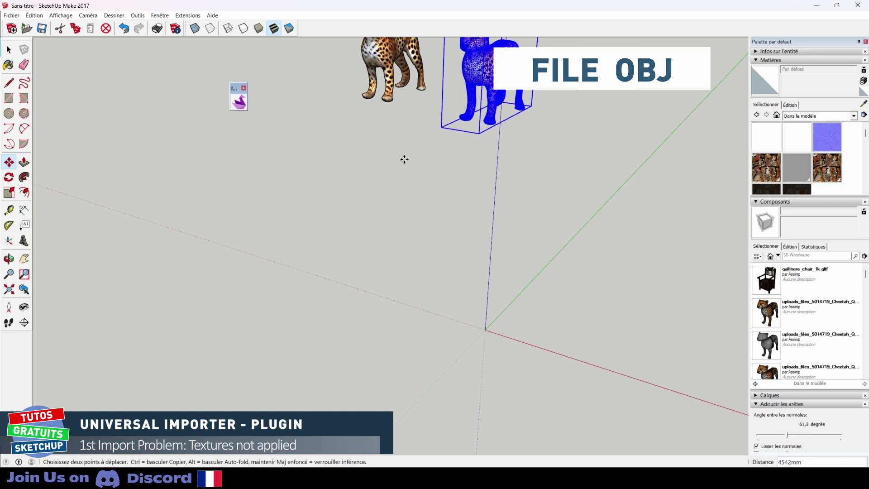
middle_drag(405, 164, 473, 250)
scroll(472, 250, up, 3)
key(space)
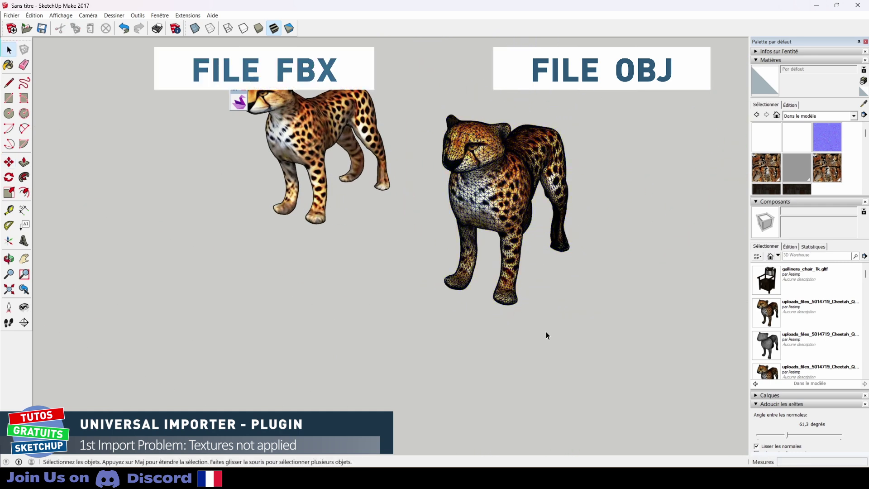
Smooth the OBJ cheetah's normals and orbit so both cheetahs face the camera.
click(500, 195)
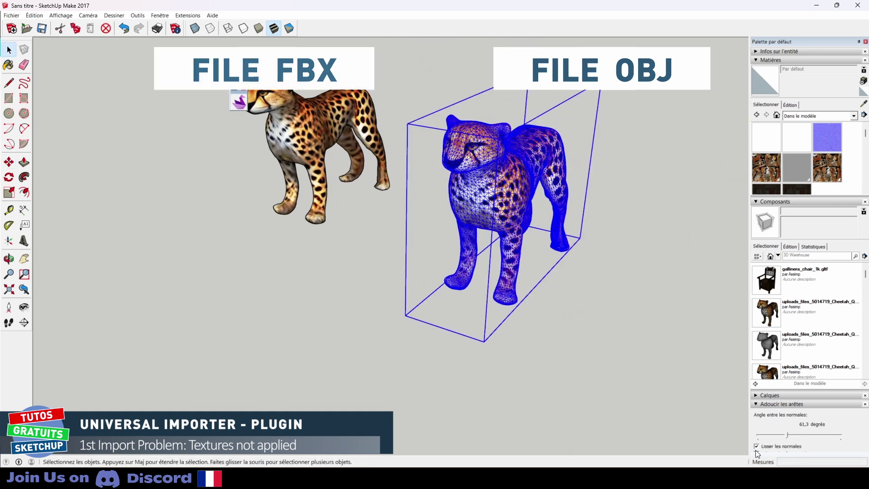
click(756, 446)
middle_drag(407, 316, 266, 271)
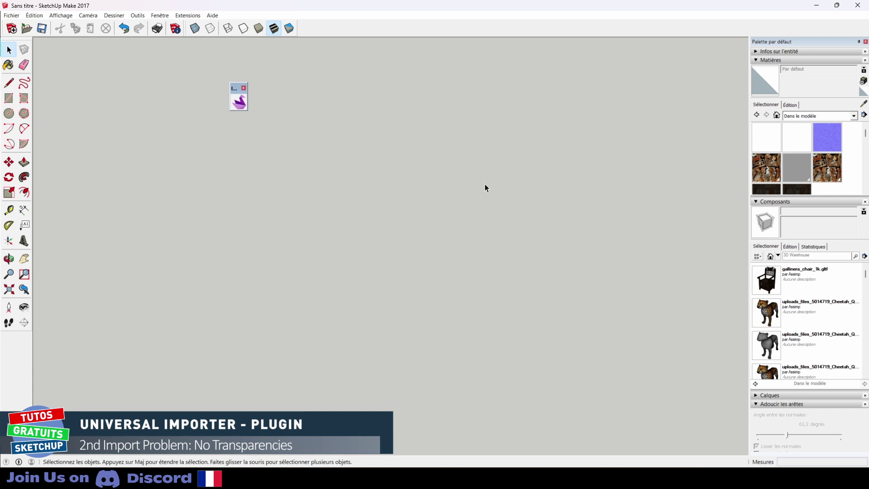
Import the Reveil alarm clock fbx through Universal Importer in centimetres, declining polygon reduction.
click(187, 15)
mouse_move(230, 27)
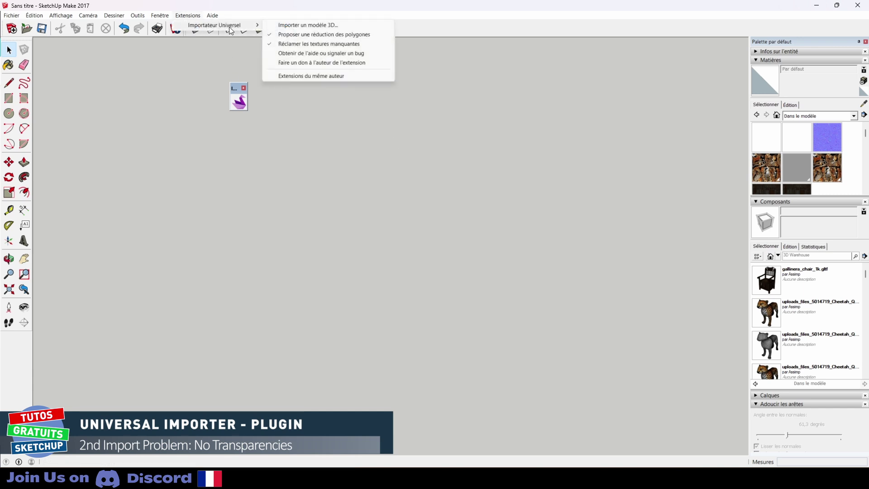
click(322, 44)
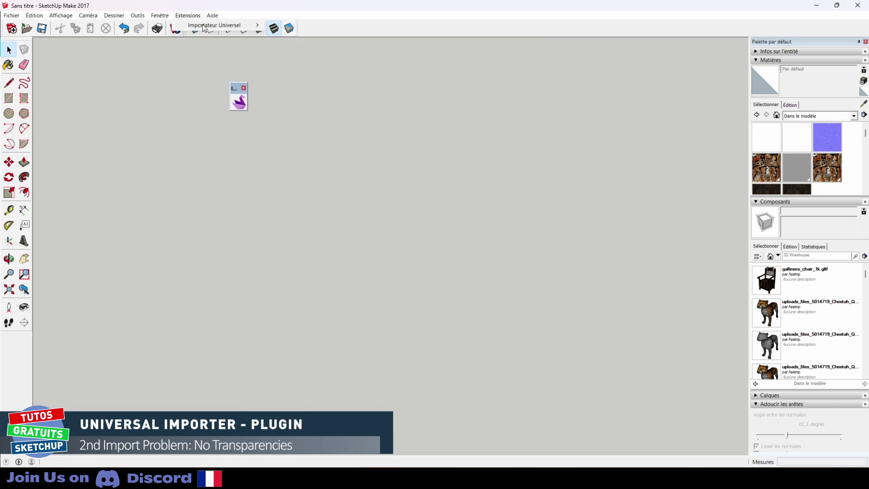
mouse_move(208, 26)
click(290, 25)
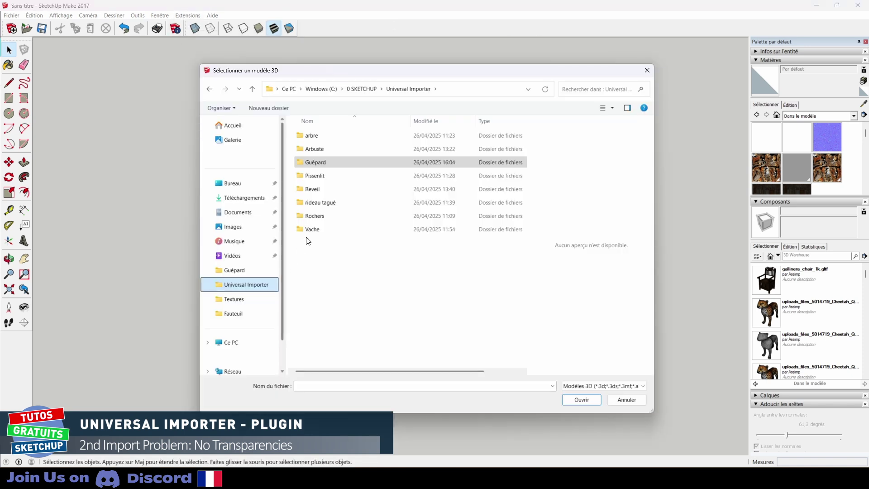
double_click(311, 190)
double_click(324, 150)
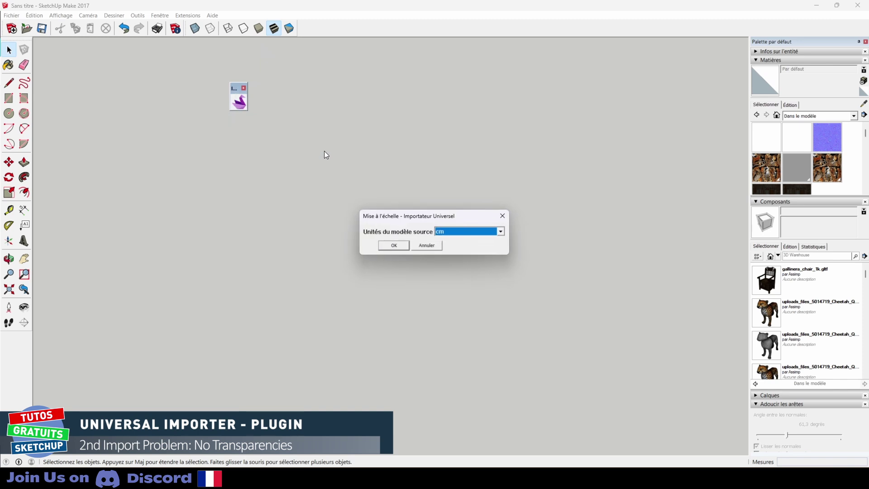
click(381, 247)
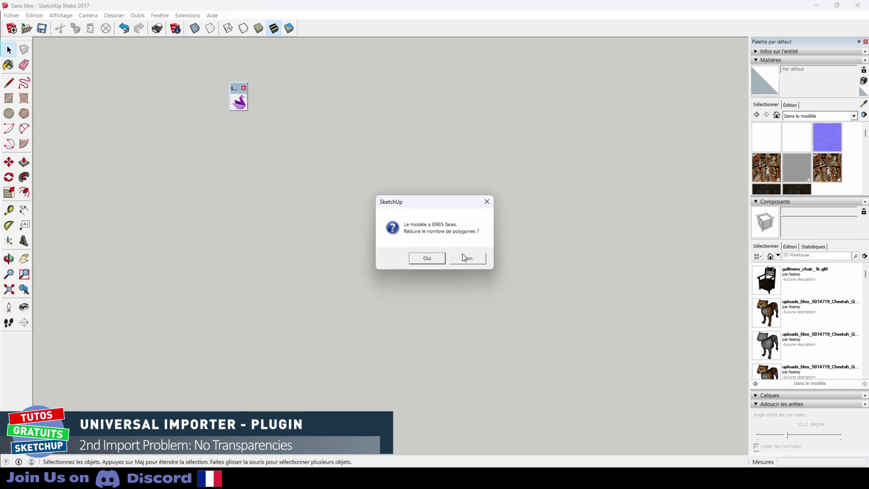
click(467, 257)
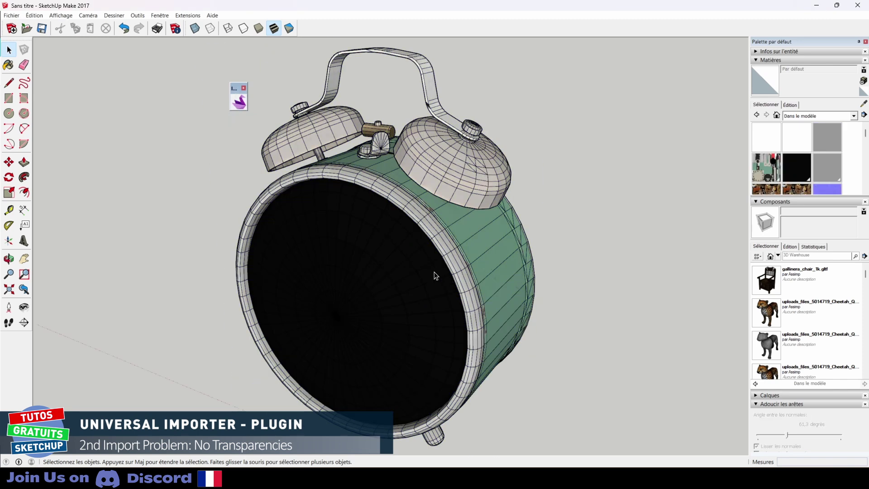
Turn on Lisser les normales for the imported alarm clock.
click(435, 275)
click(759, 445)
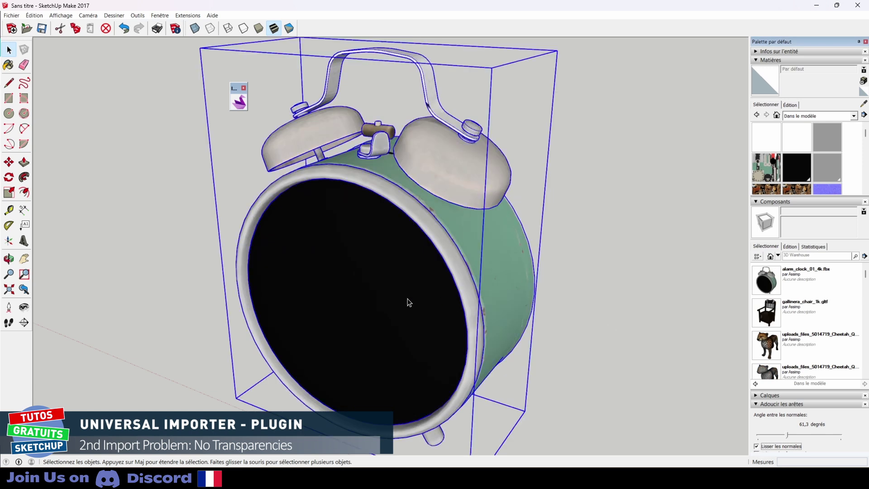
click(376, 285)
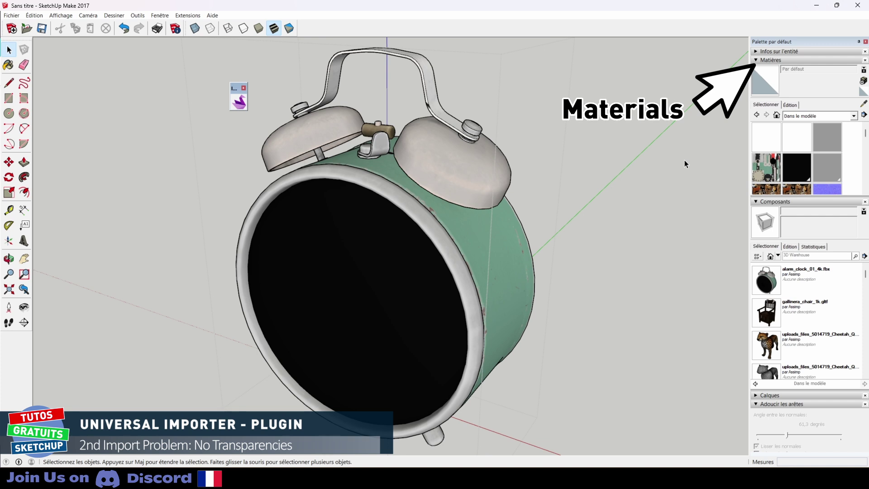
Lower the black <auto>2 glass material's opacity to 24 and orbit to check the dial.
click(777, 115)
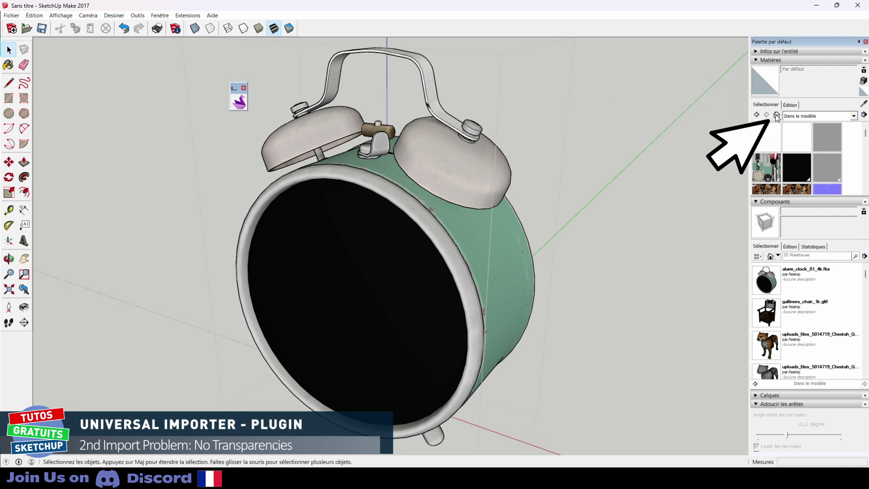
click(798, 166)
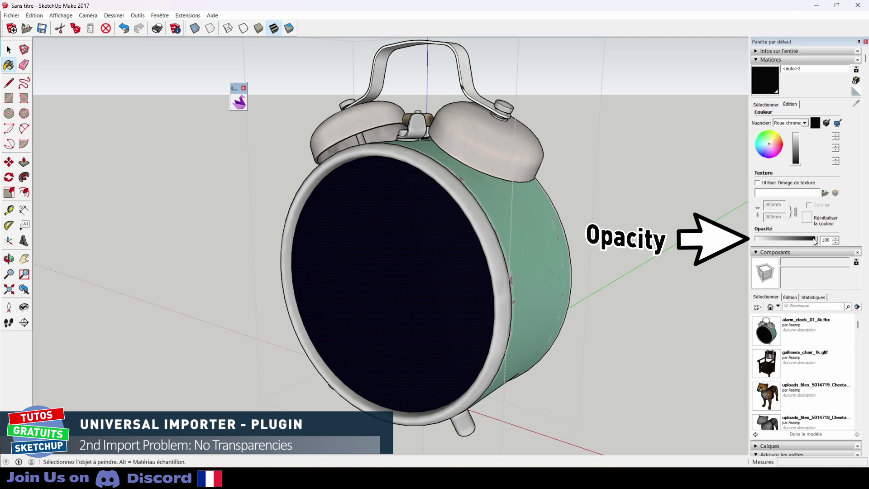
drag(815, 240, 768, 239)
key(space)
middle_drag(645, 240, 359, 139)
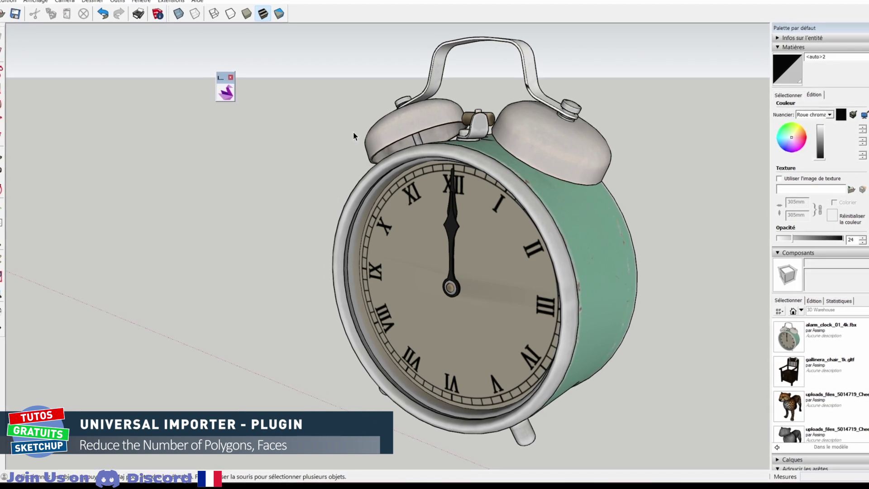
Run polygon reduction on the 4279-face alarm clock with a 2000-face target.
click(411, 194)
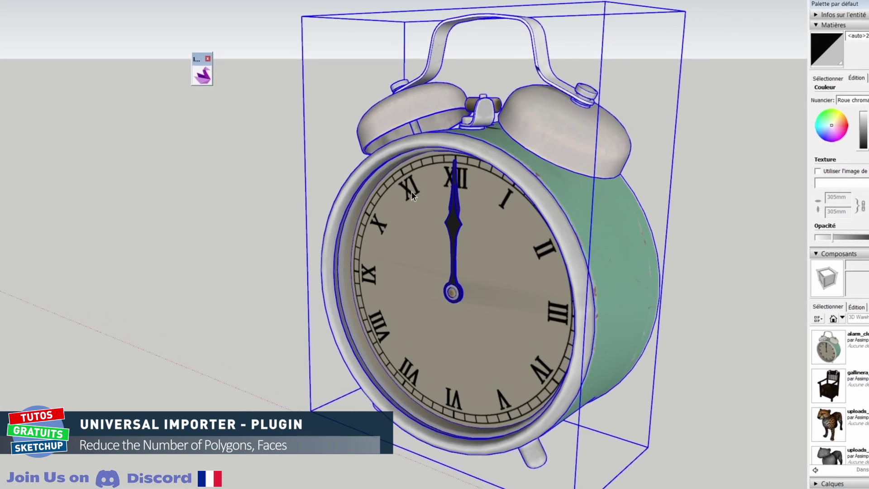
click(221, 101)
click(183, 64)
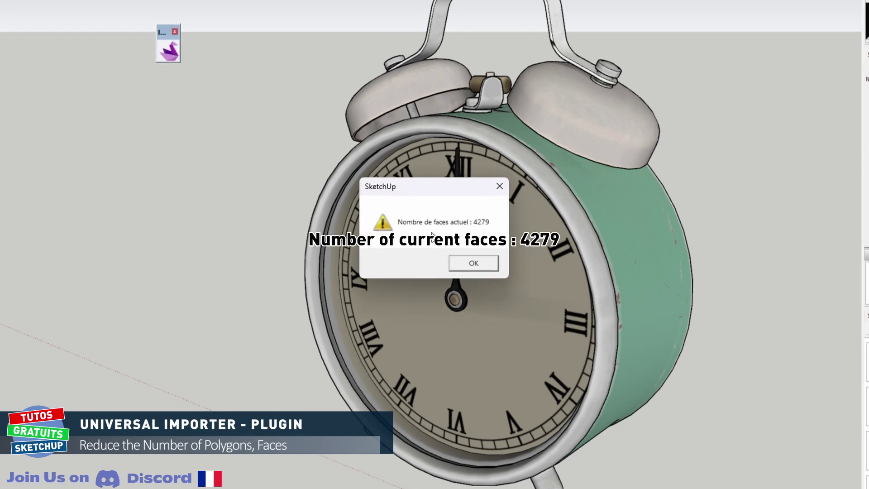
click(473, 263)
text(2000)
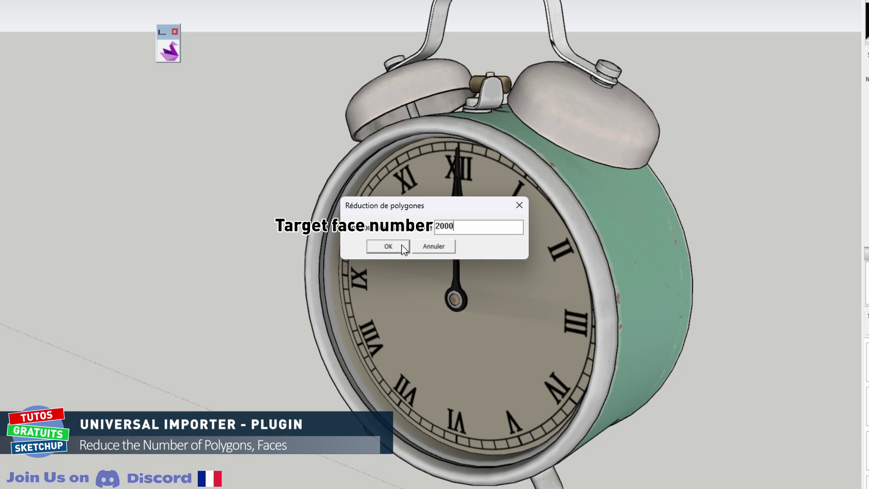
click(394, 245)
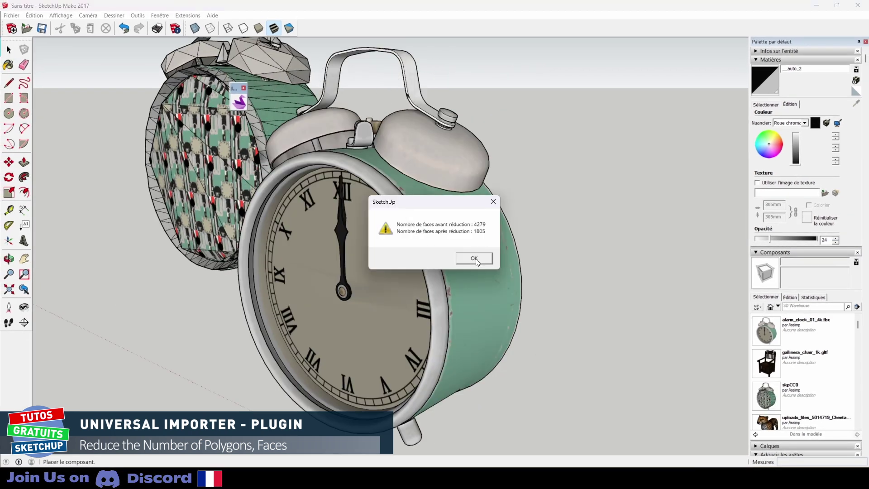
Dismiss the face-count result and move the low-poly clock copy beside the original.
click(474, 258)
key(m)
click(226, 251)
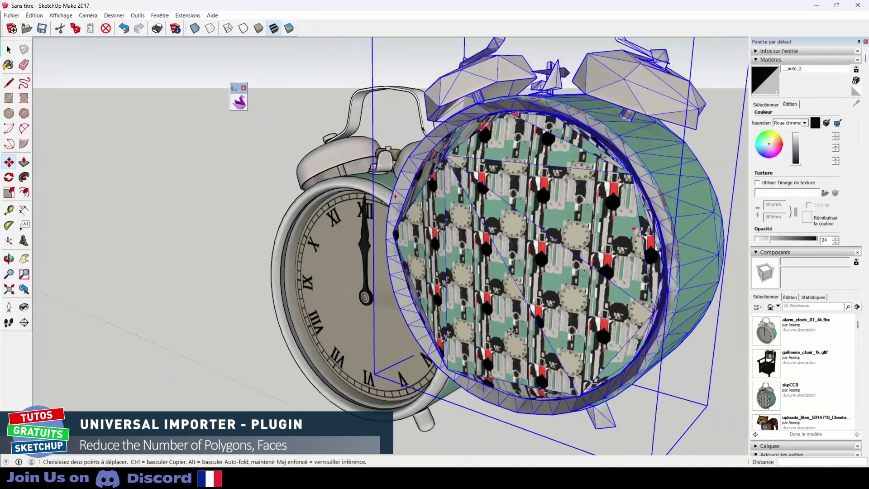
click(589, 392)
scroll(534, 403, down, 5)
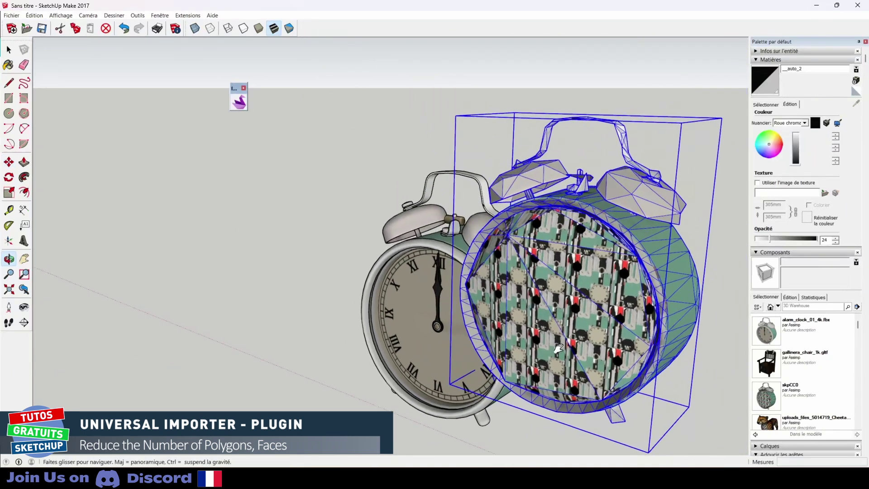
key(space)
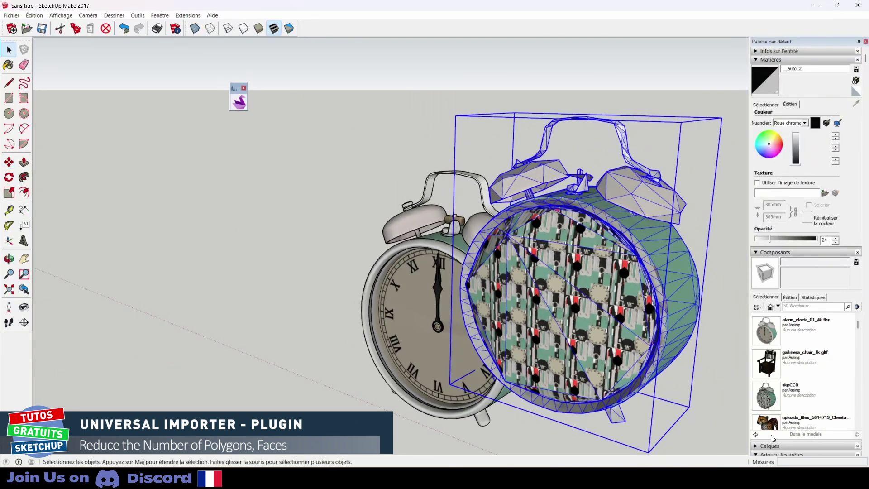
scroll(766, 453, down, 1)
click(756, 452)
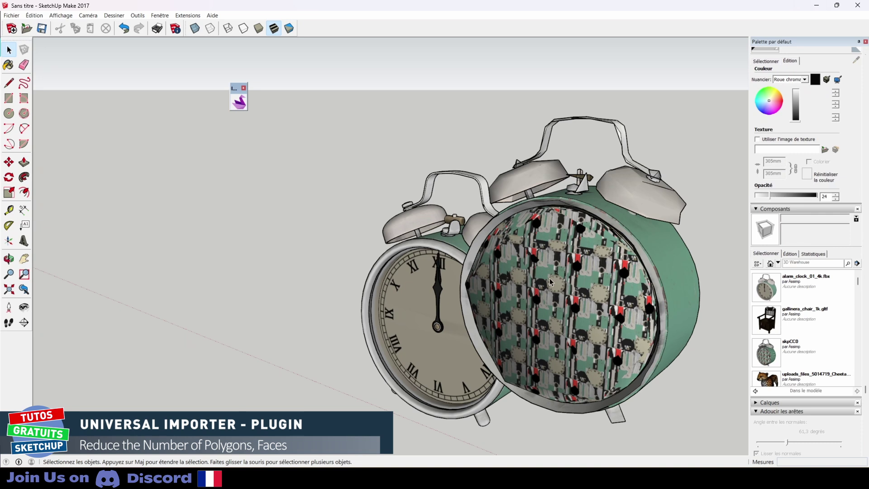
Paint the auto_2 dial material onto the low-poly clock's face.
double_click(579, 292)
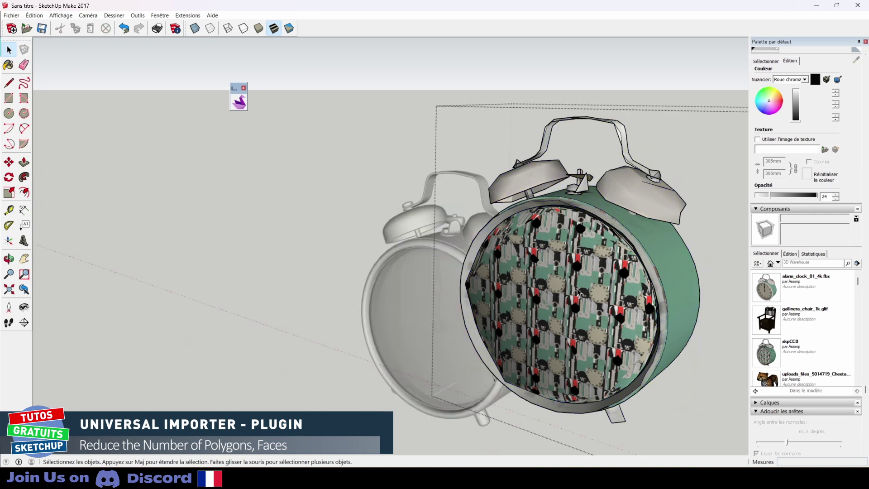
click(765, 62)
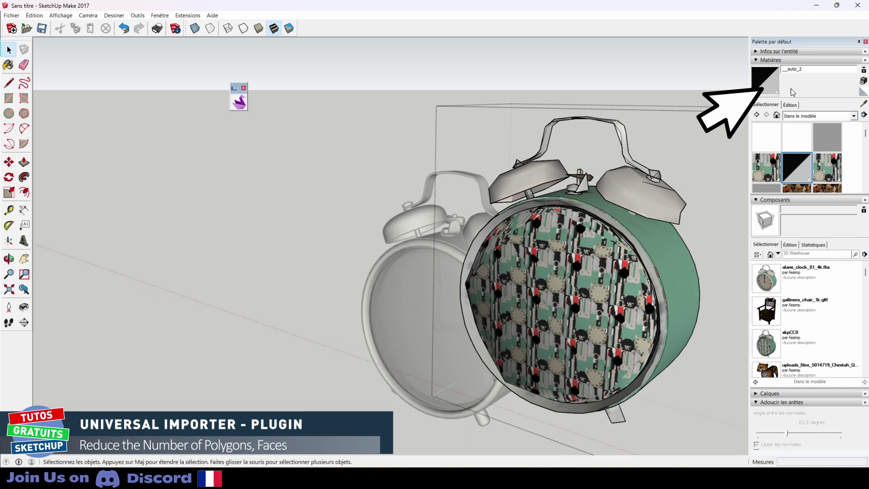
click(800, 162)
click(575, 311)
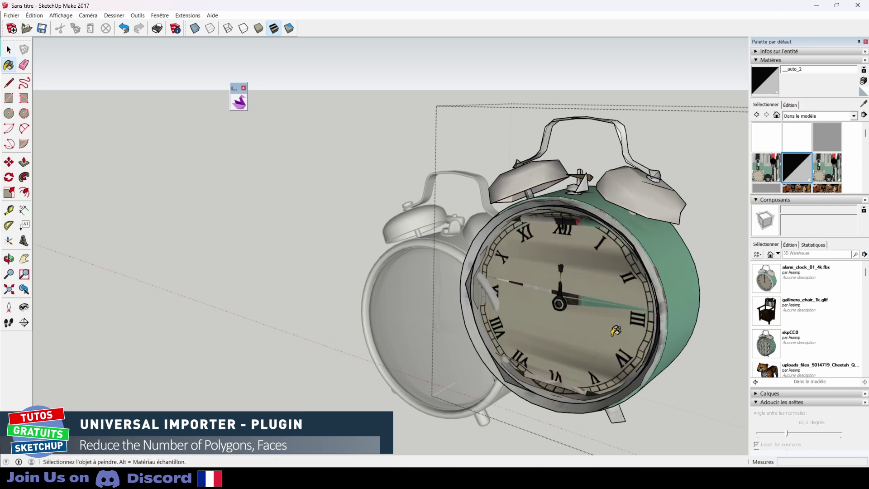
key(space)
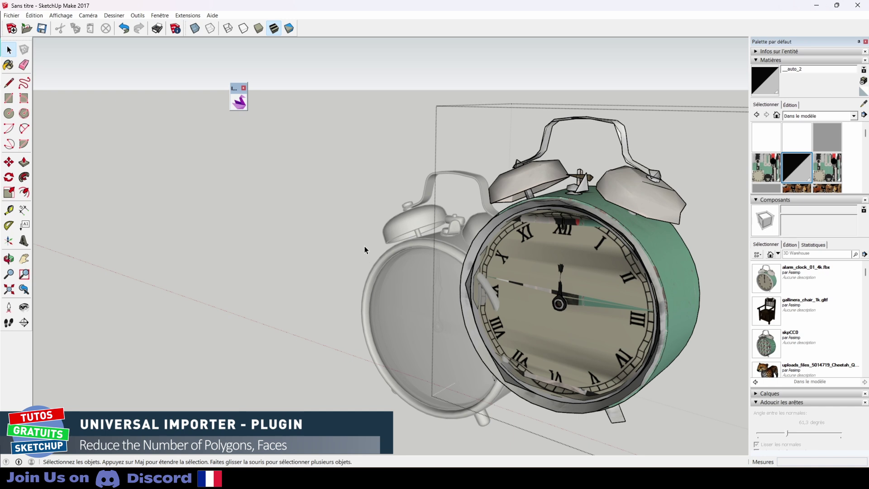
click(343, 234)
Delete the low-poly clock copy, leaving only the original clock.
scroll(344, 242, down, 2)
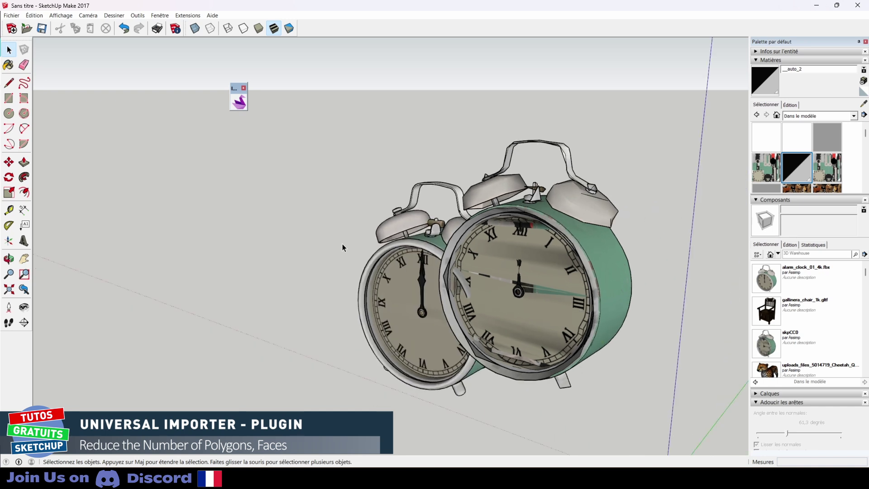
middle_drag(316, 258, 349, 278)
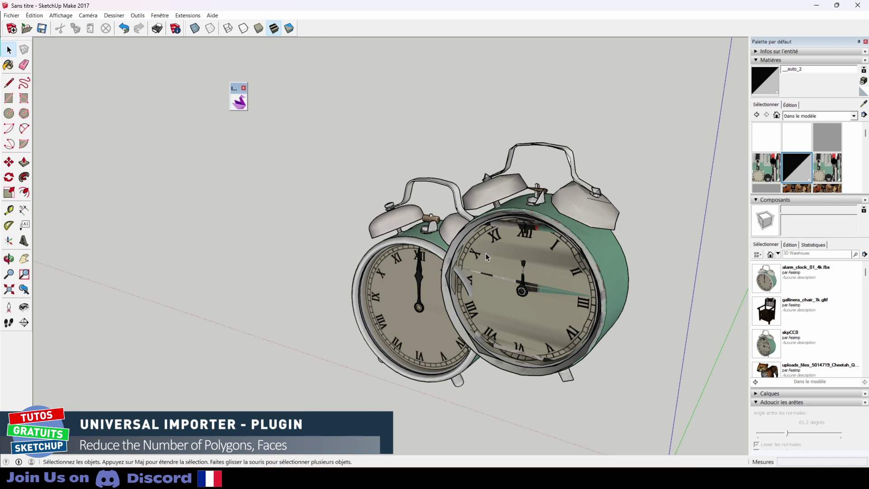
click(527, 255)
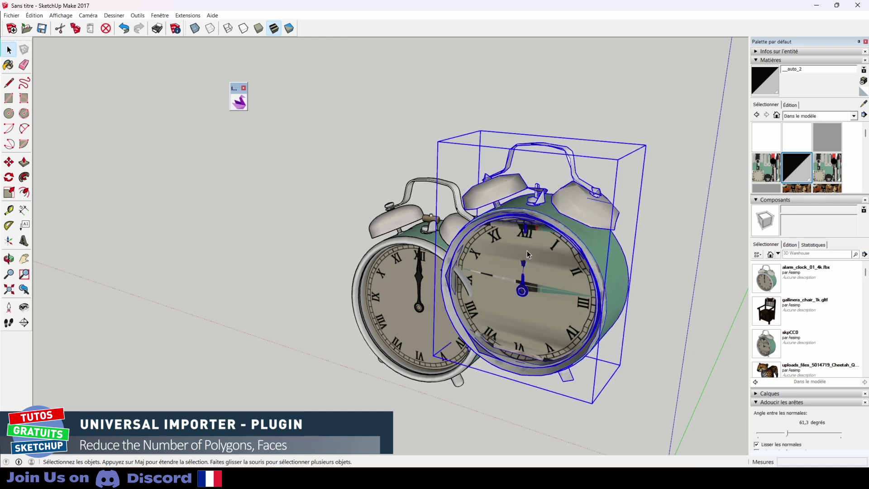
key(Delete)
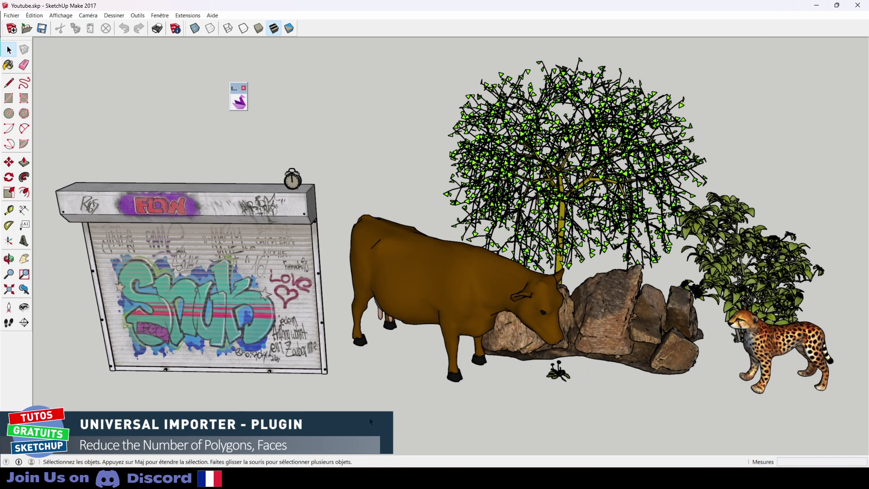
Reduce the whole 325291-face scene with a 40000-face target.
click(240, 103)
click(467, 261)
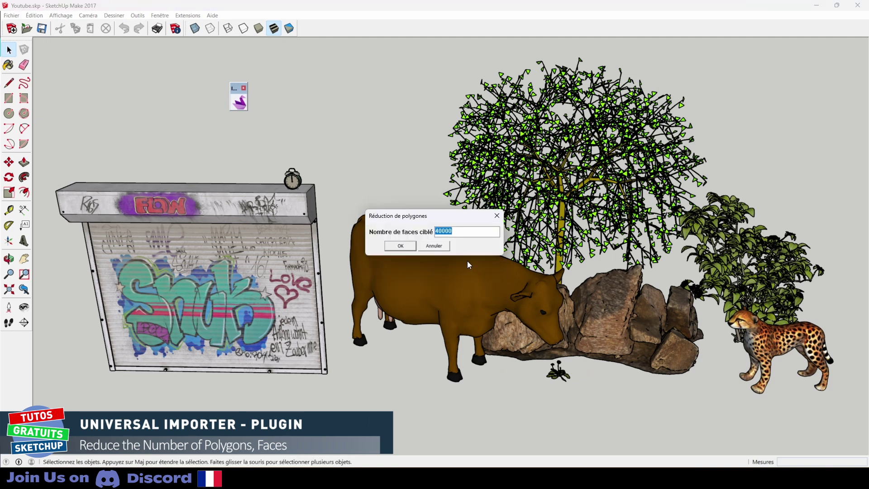
click(430, 246)
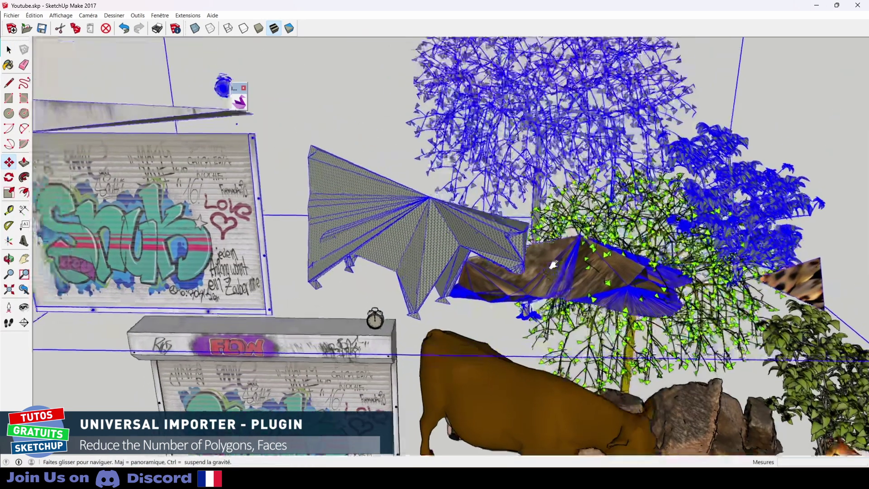
Drop the reduced scene copy behind the original scene.
scroll(558, 267, down, 3)
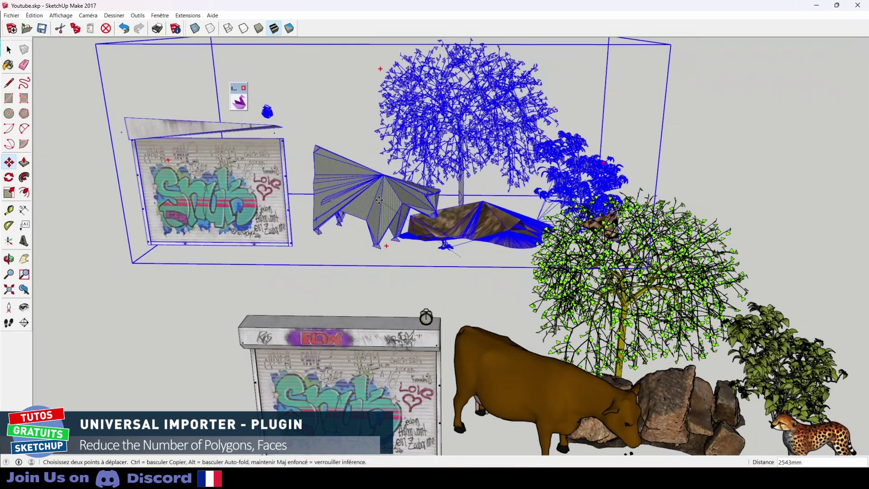
click(403, 283)
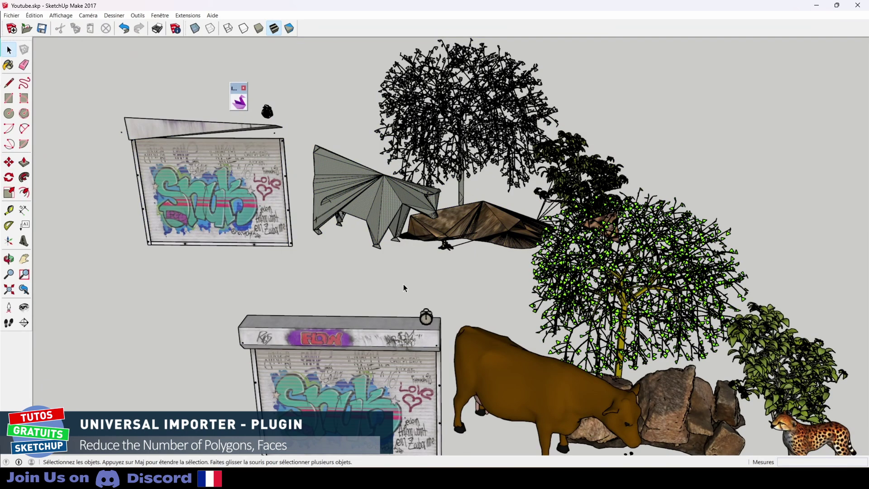